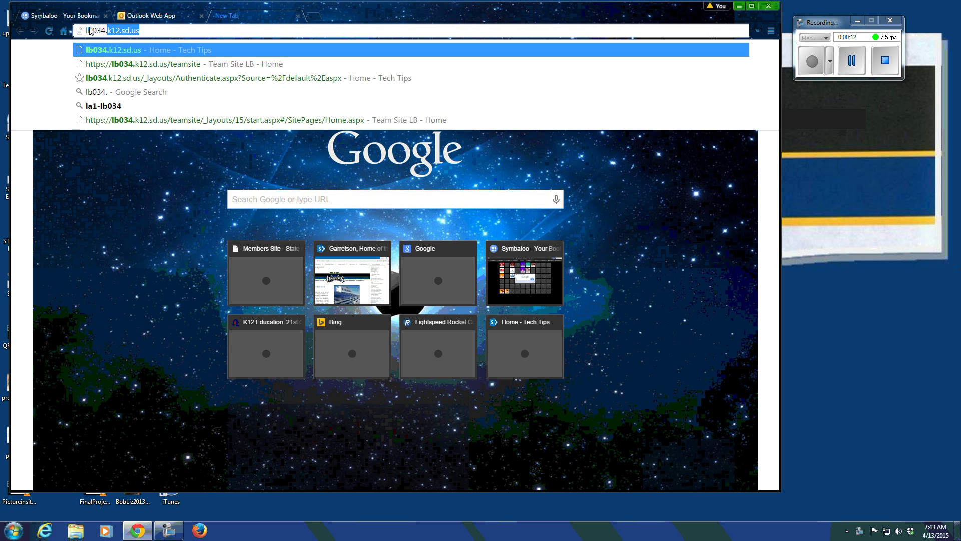
Step: Load the lb034.k12.sd.us/teamsite address in Chrome to bring up the sign-in prompt
text(.us/teamsi)
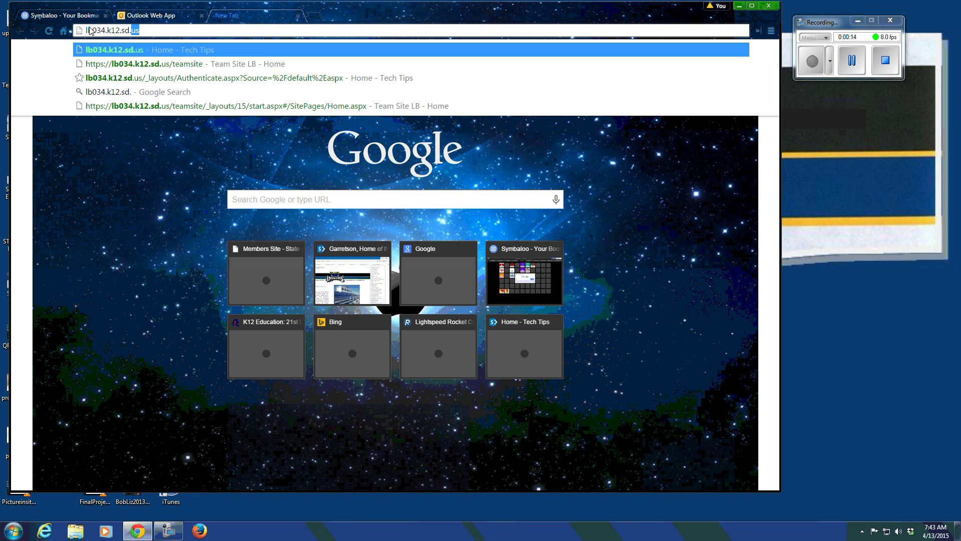
text(te)
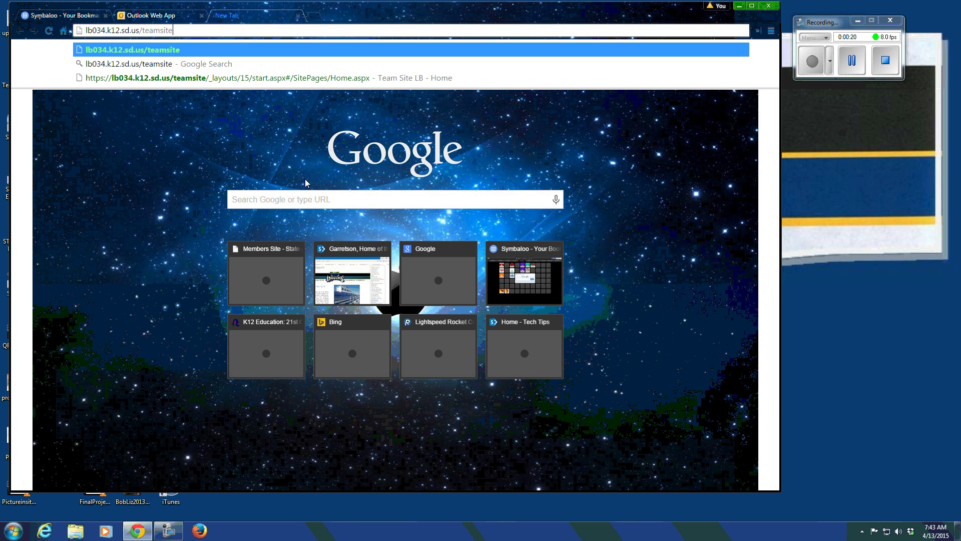
key(Return)
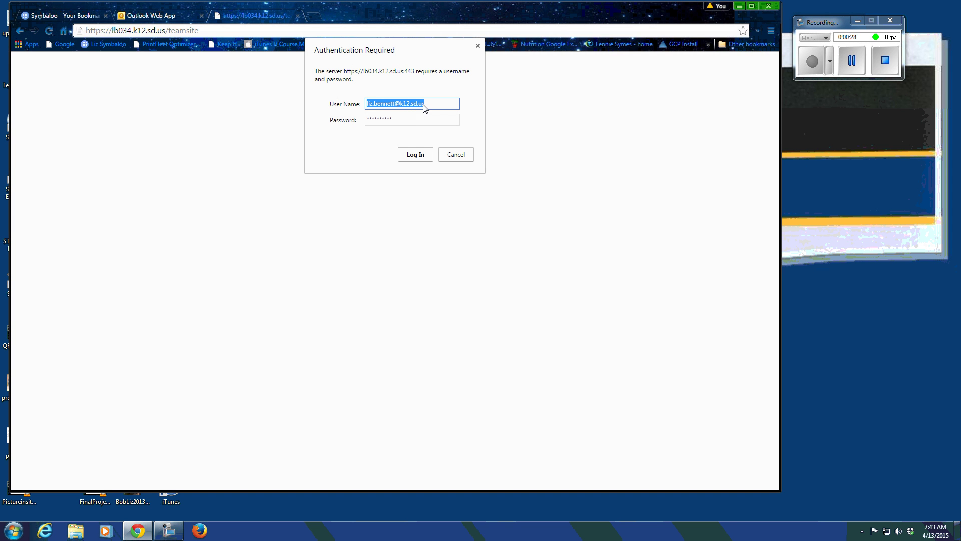
Step: Sign in, show the PAGE ribbon commands, and return to the Team Site LB home page
click(415, 155)
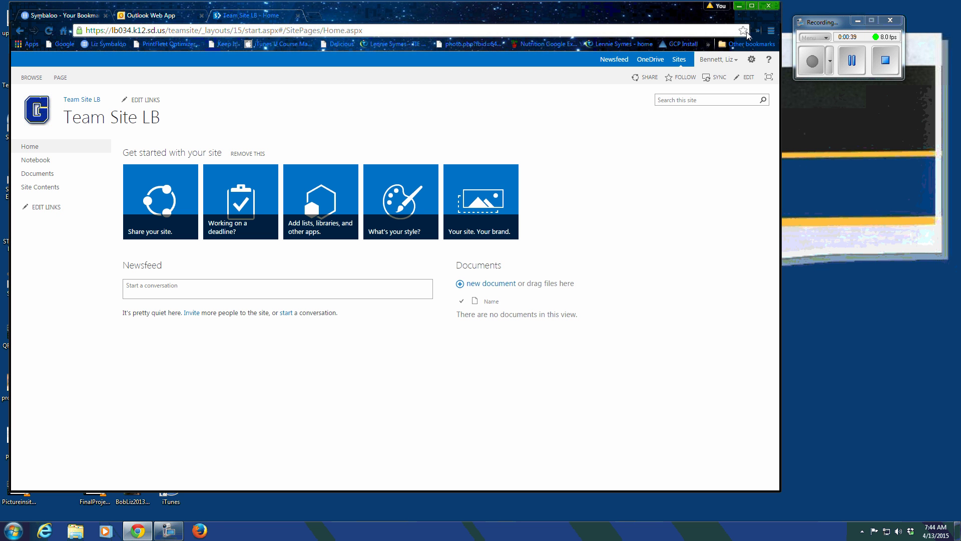
click(60, 78)
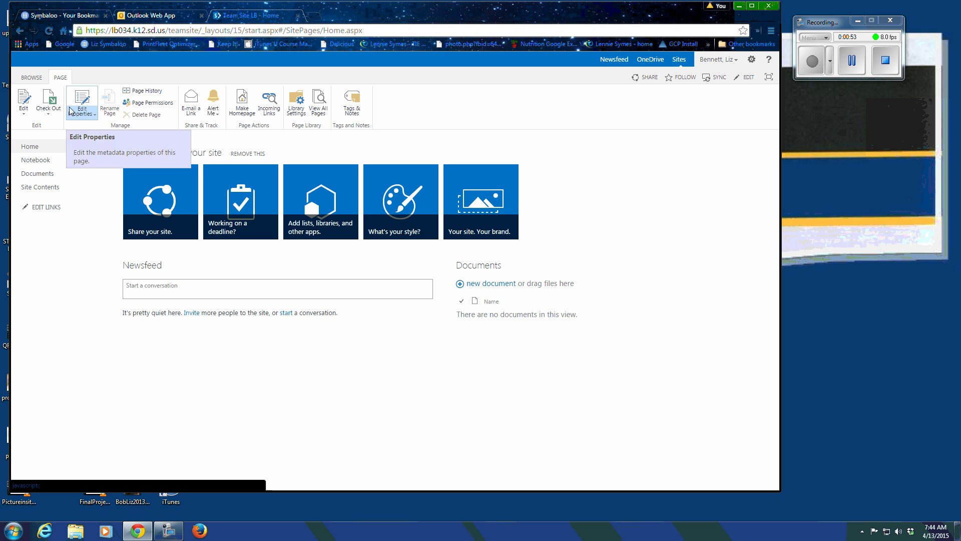
click(29, 148)
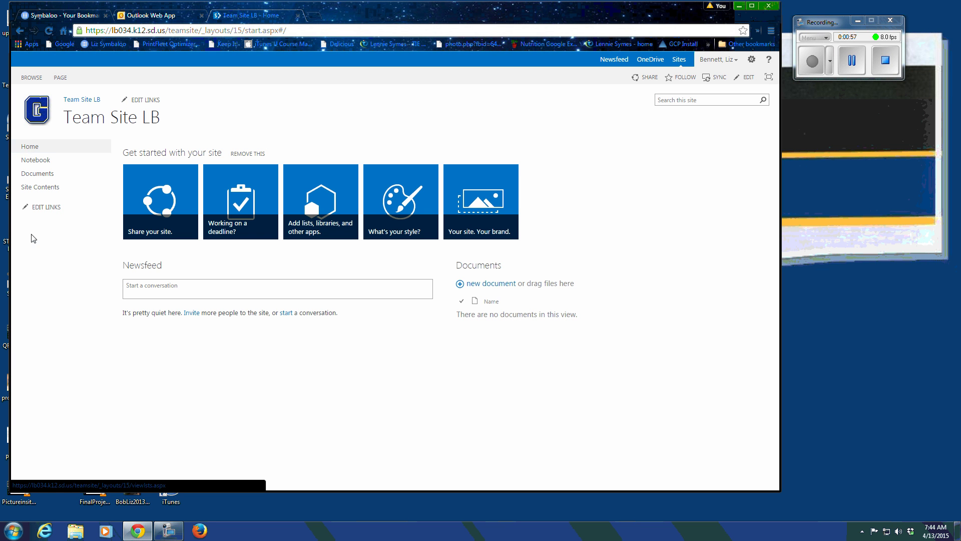
click(40, 175)
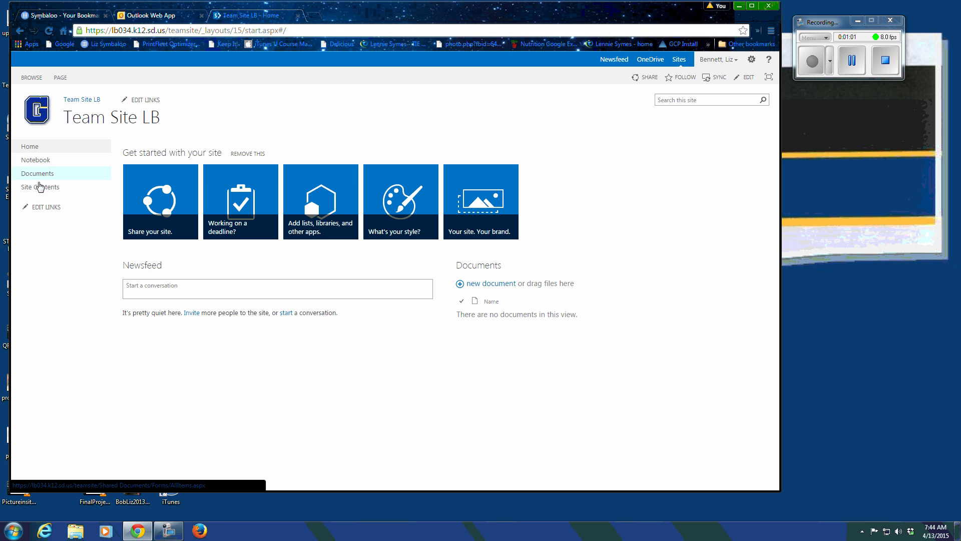
click(41, 210)
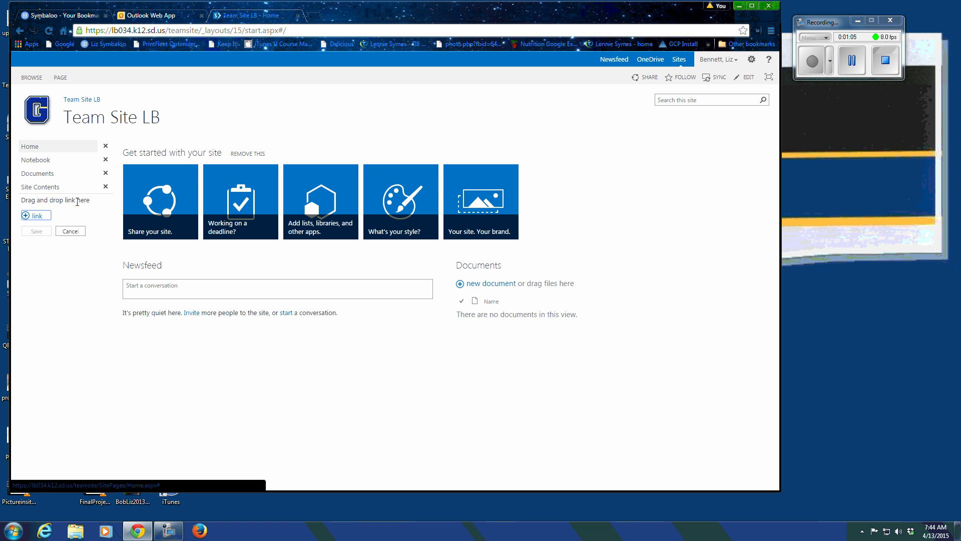
click(73, 231)
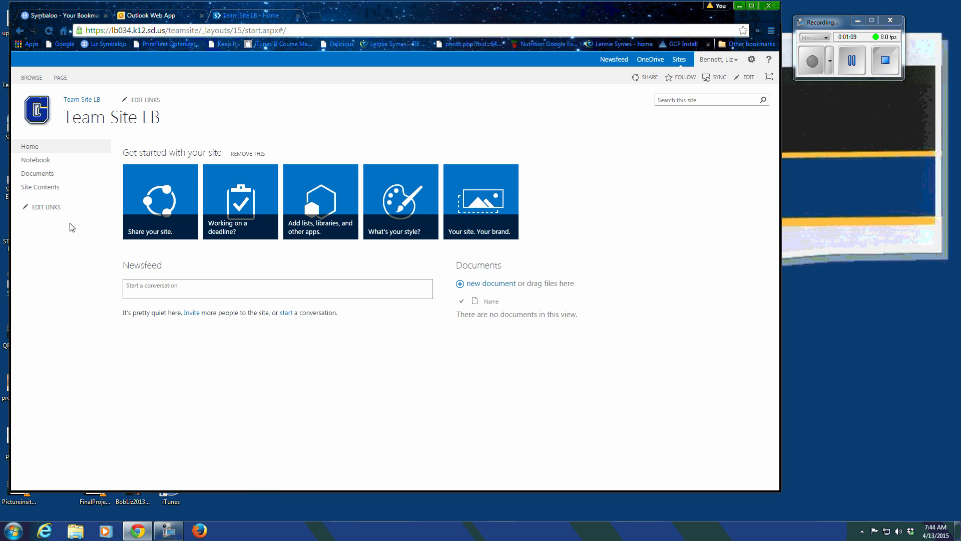
click(143, 102)
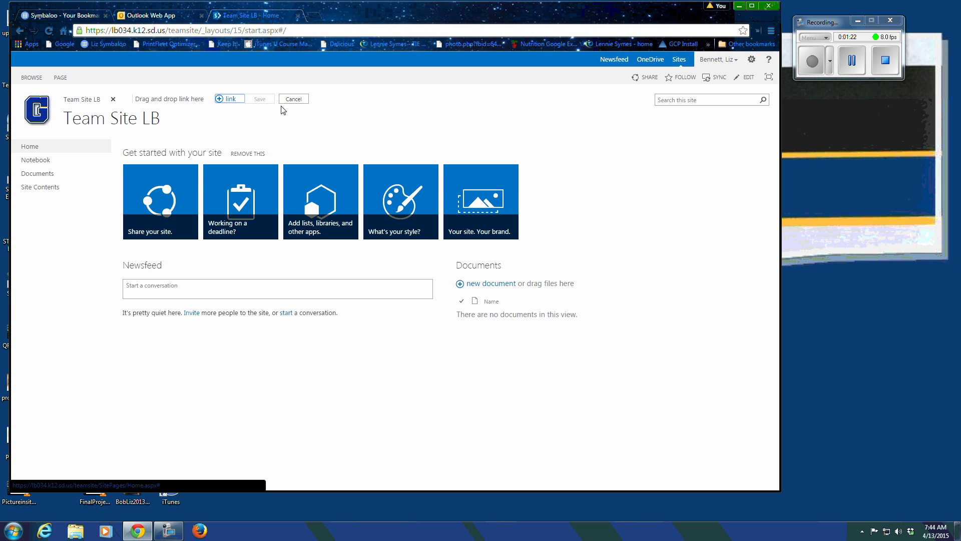
click(295, 99)
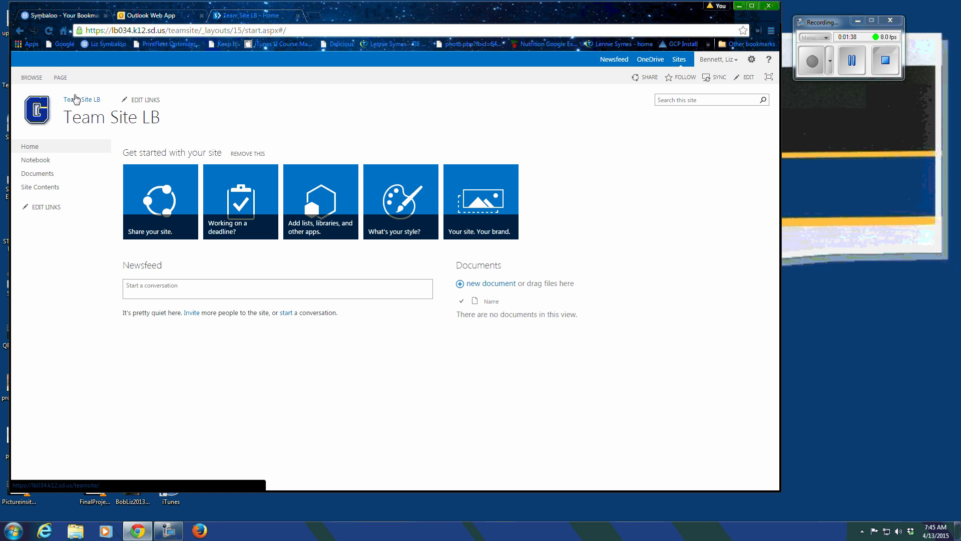
Step: Point out Newsfeed, OneDrive and Sites in the top bar, then open the account menu
click(609, 60)
click(651, 60)
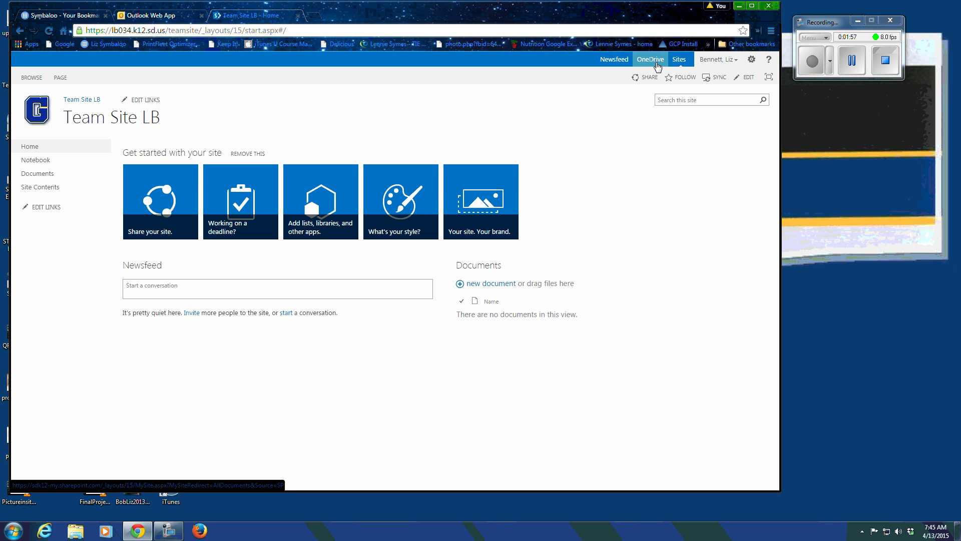
click(676, 61)
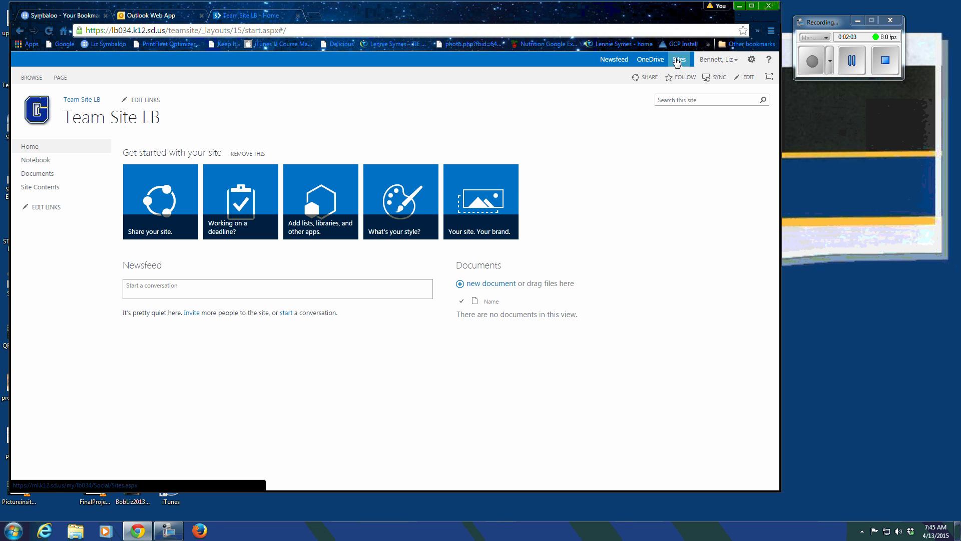
click(736, 61)
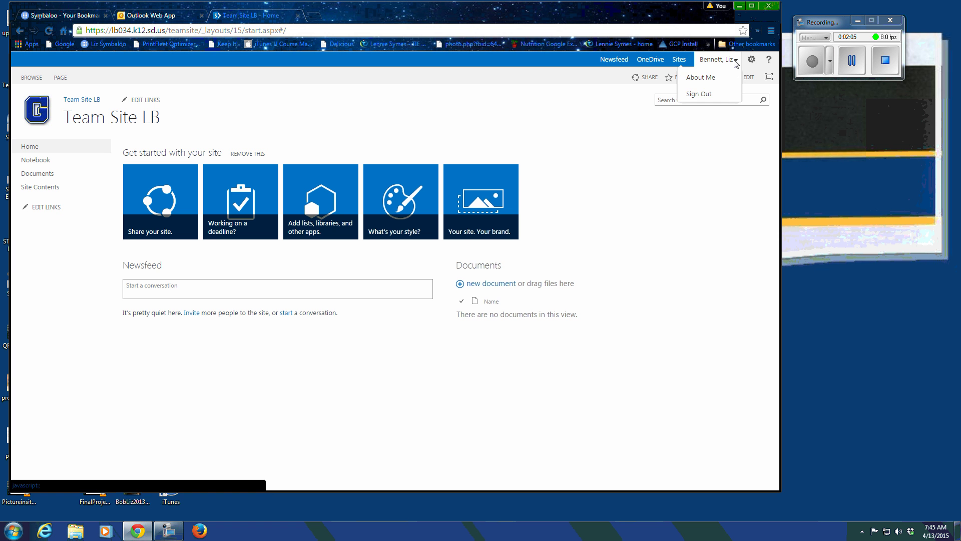
Step: Open the About Me profile page, signing in again with the user name and password
click(713, 78)
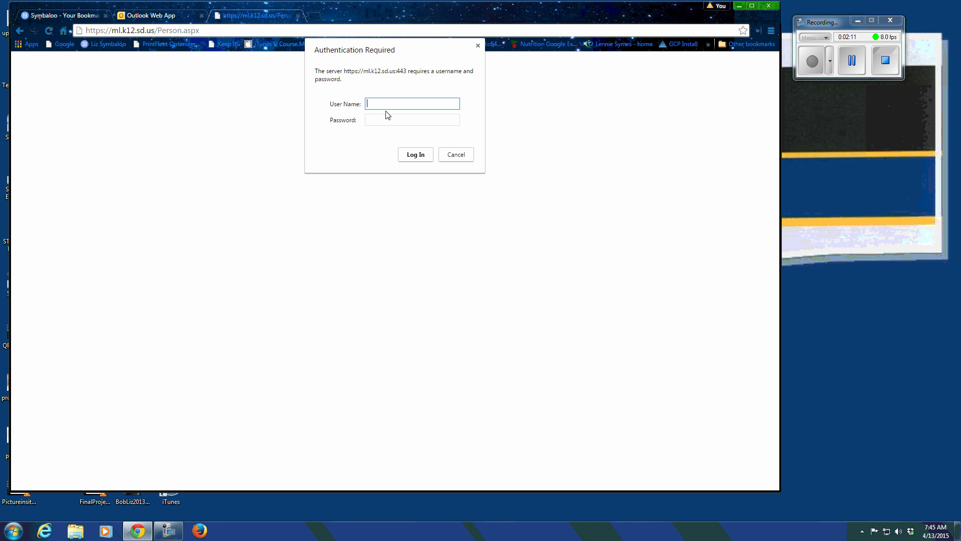
key(Tab)
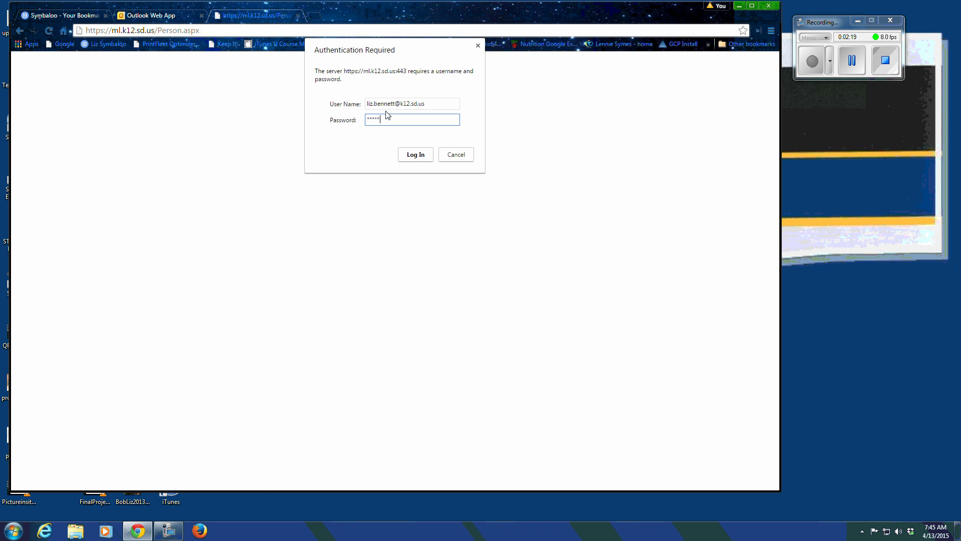
key(Return)
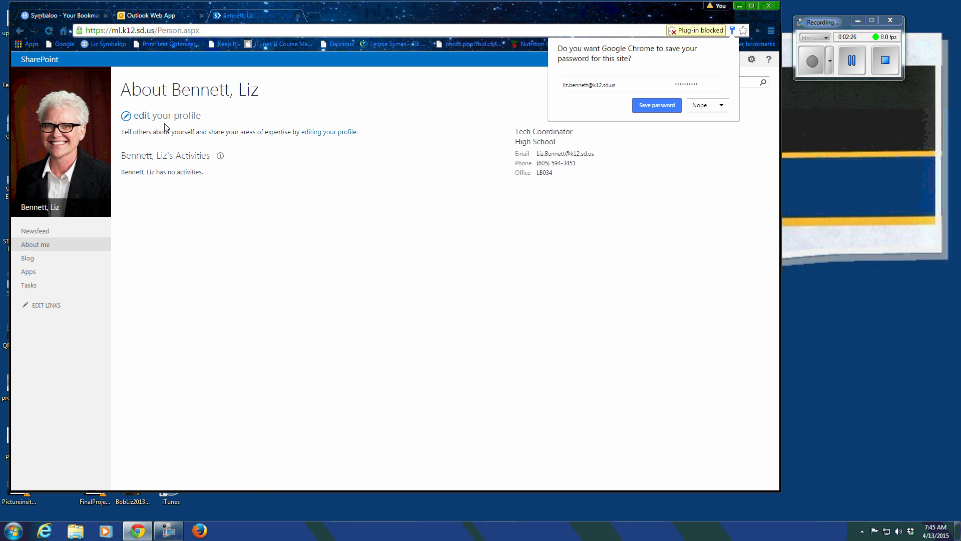
Step: View the profile's Edit Details page, cancel without saving, and go back to Team Site LB
click(126, 119)
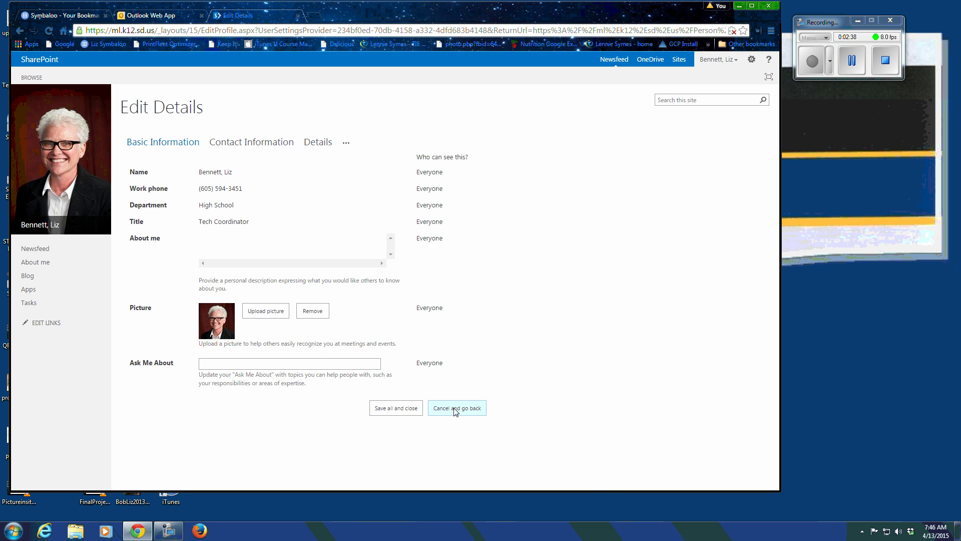
click(473, 413)
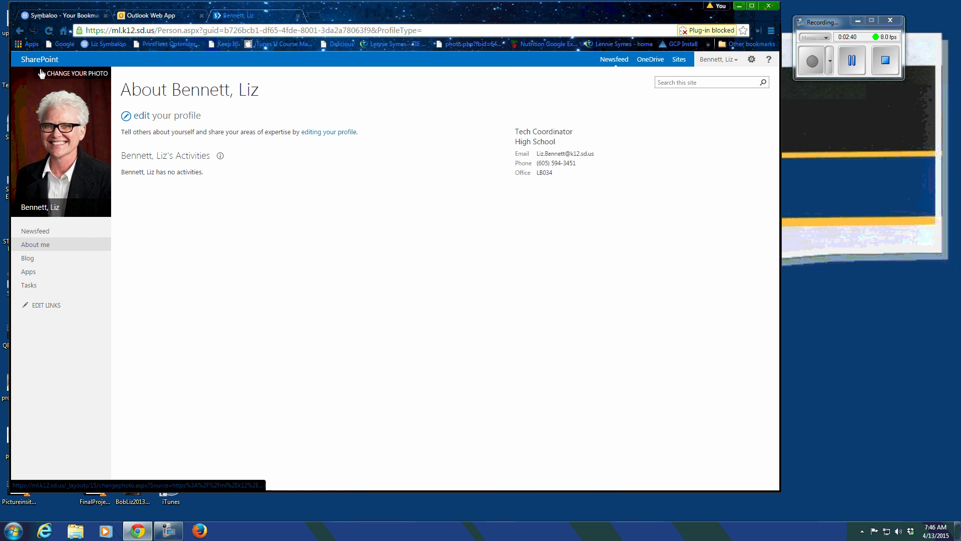
click(20, 31)
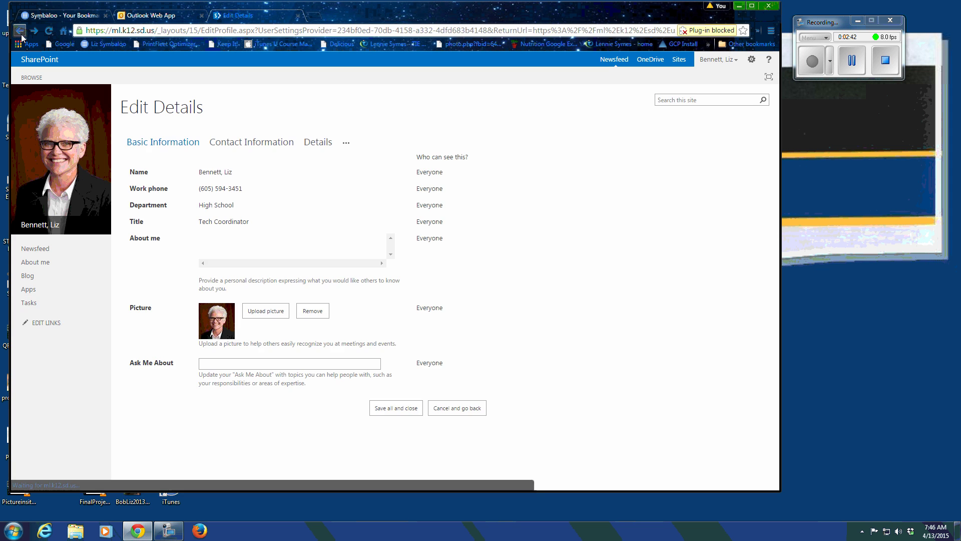
click(20, 31)
click(22, 37)
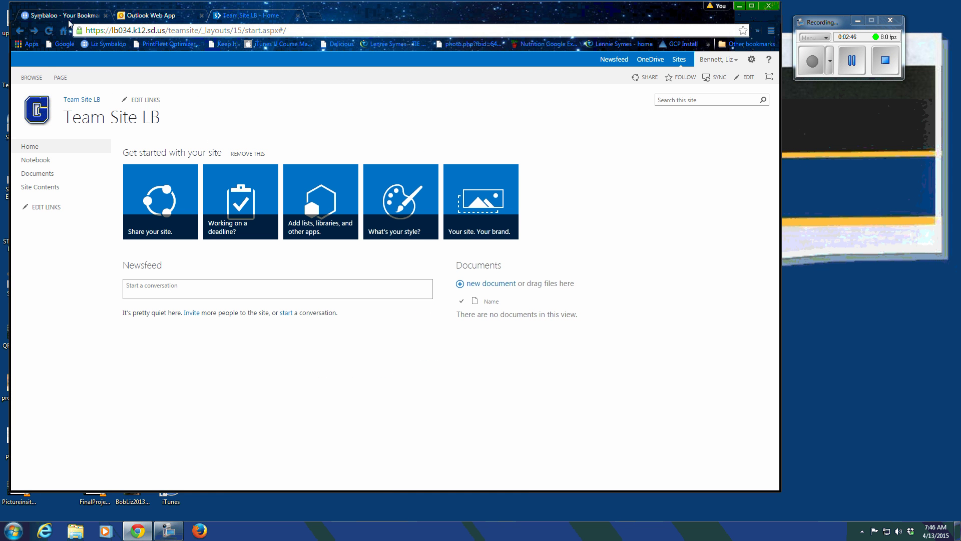
Step: Put the Team Site LB home page into edit mode and save it unchanged
click(17, 32)
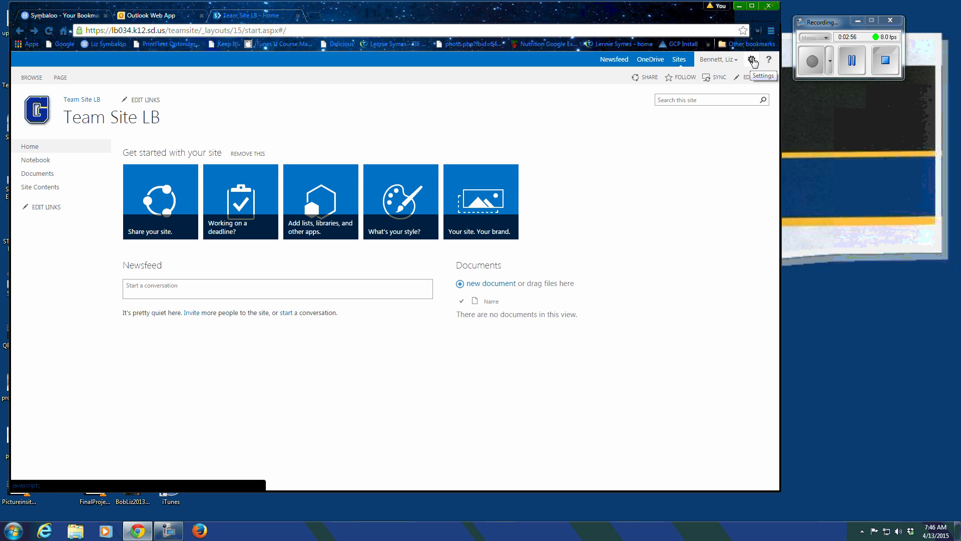
click(753, 61)
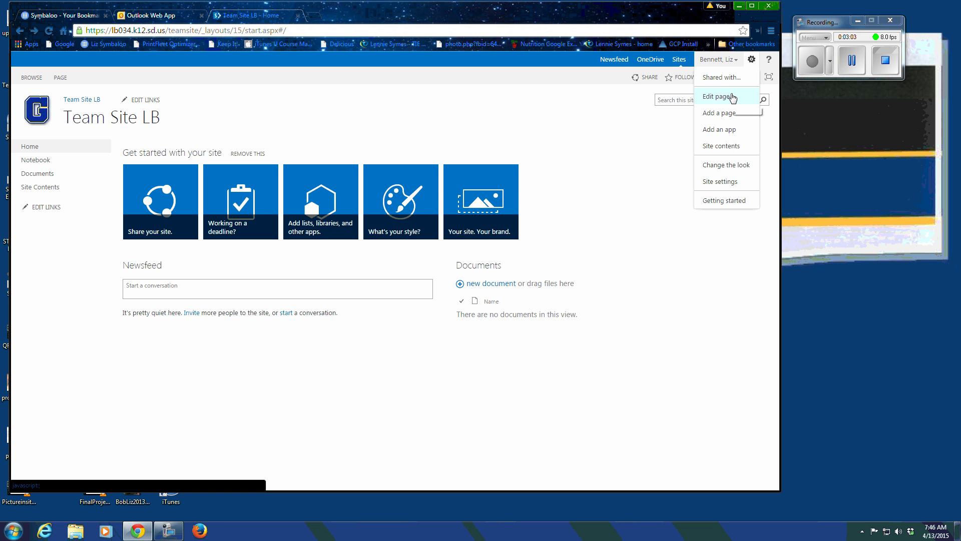
click(726, 97)
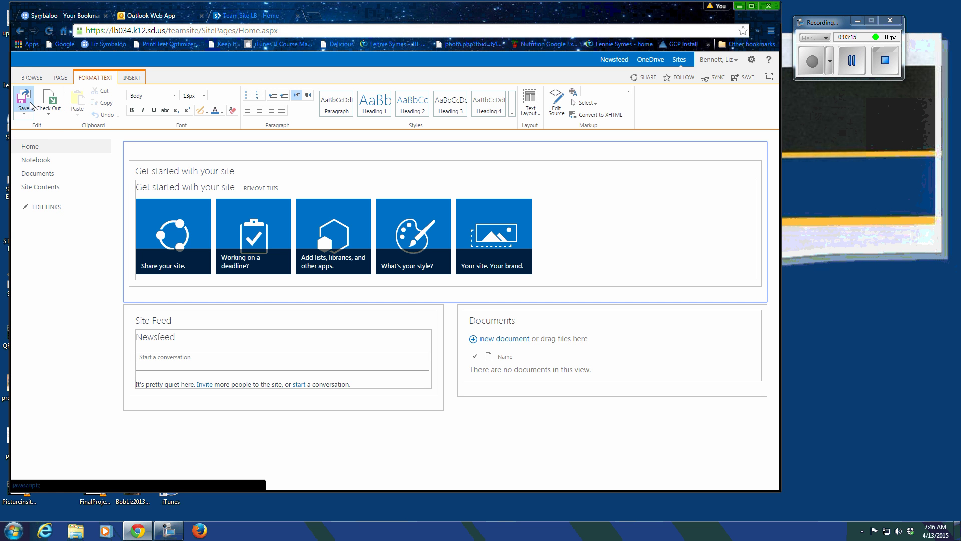
click(31, 105)
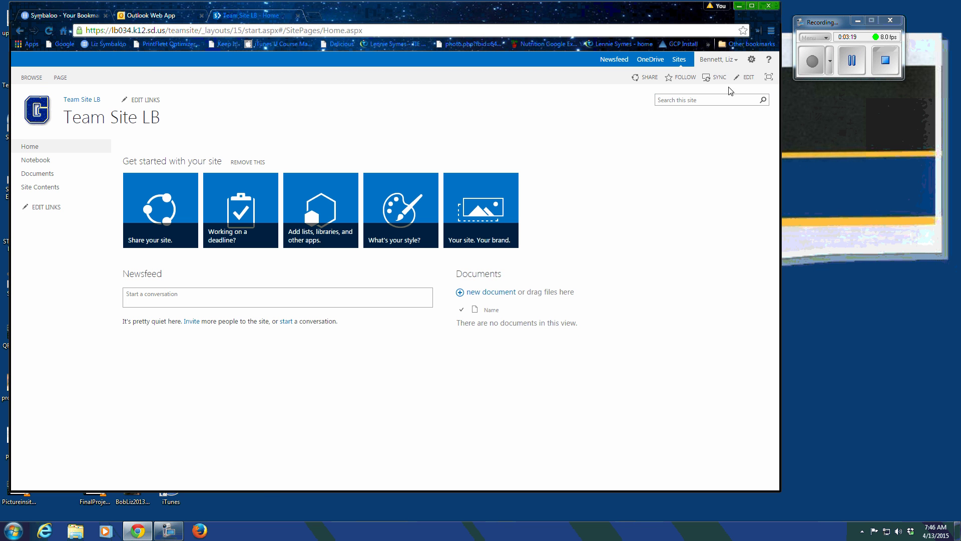
Step: Open Site Contents from the gear menu and check the new subsite option
click(752, 61)
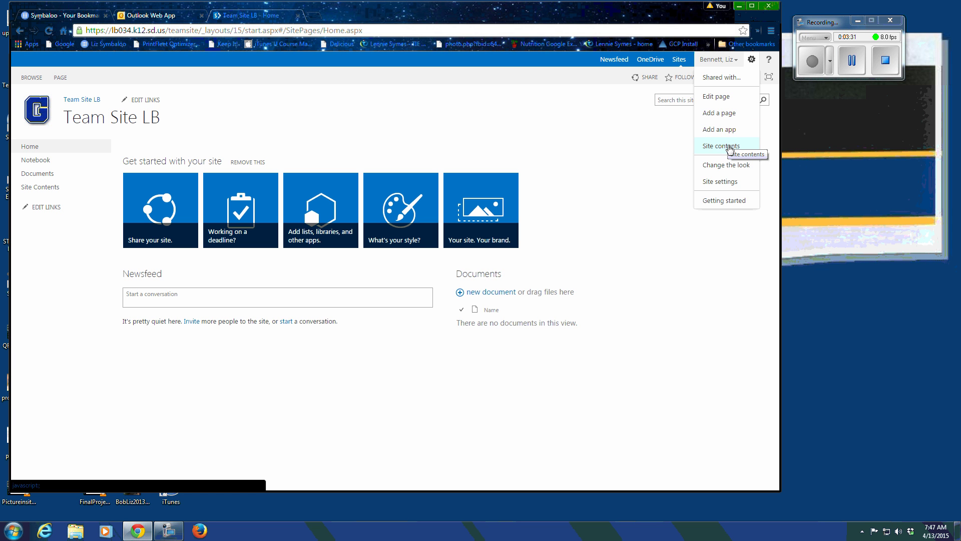
click(732, 146)
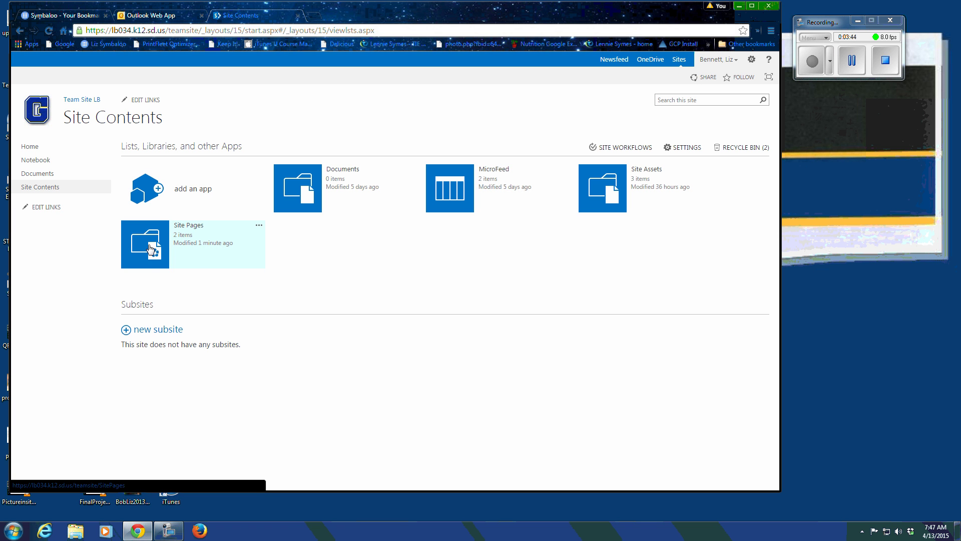
click(141, 335)
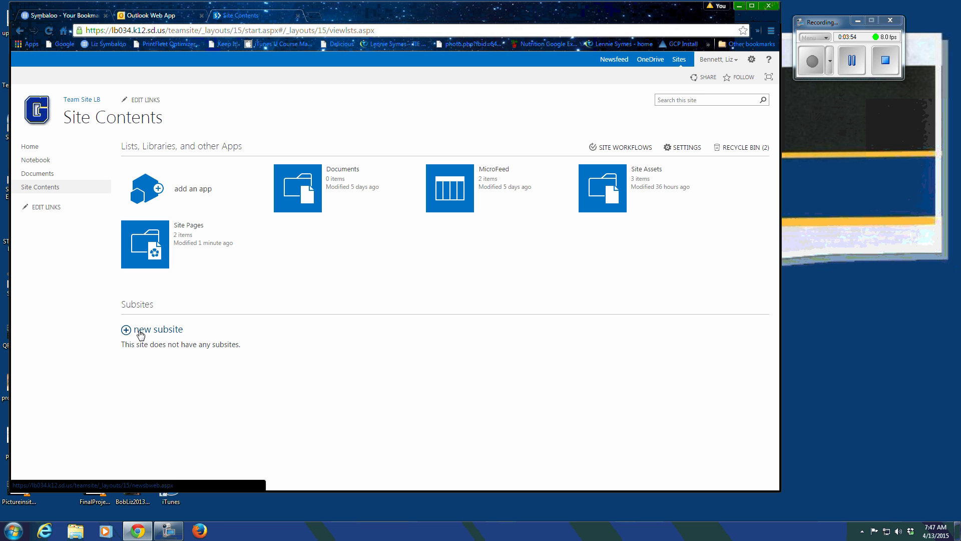
click(756, 60)
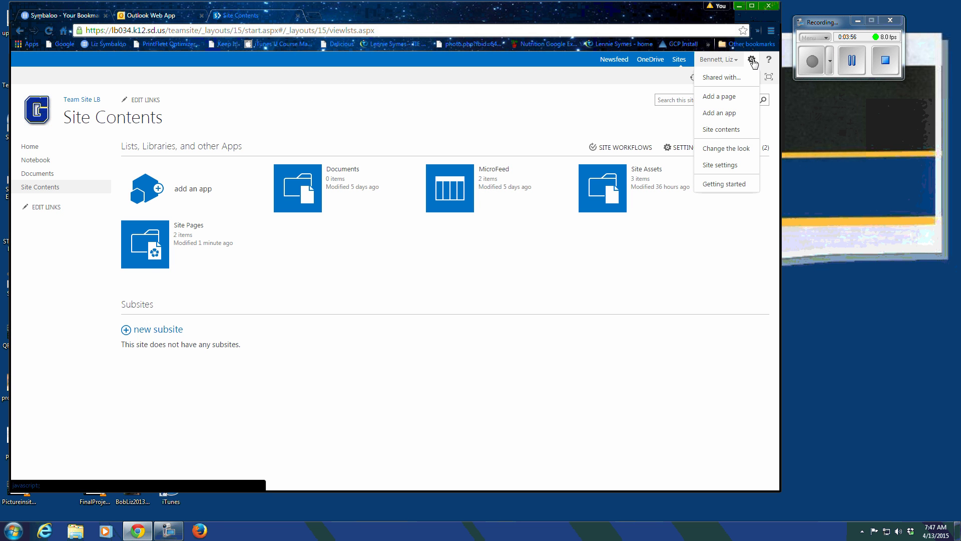
Step: Browse the Change the look theme gallery, previewing several site themes
click(716, 149)
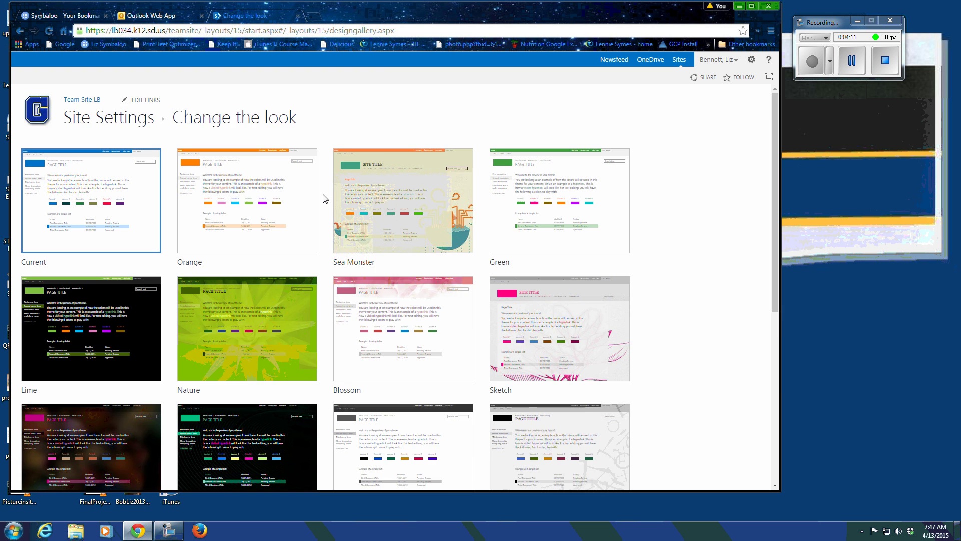
scroll(324, 198, down, 6)
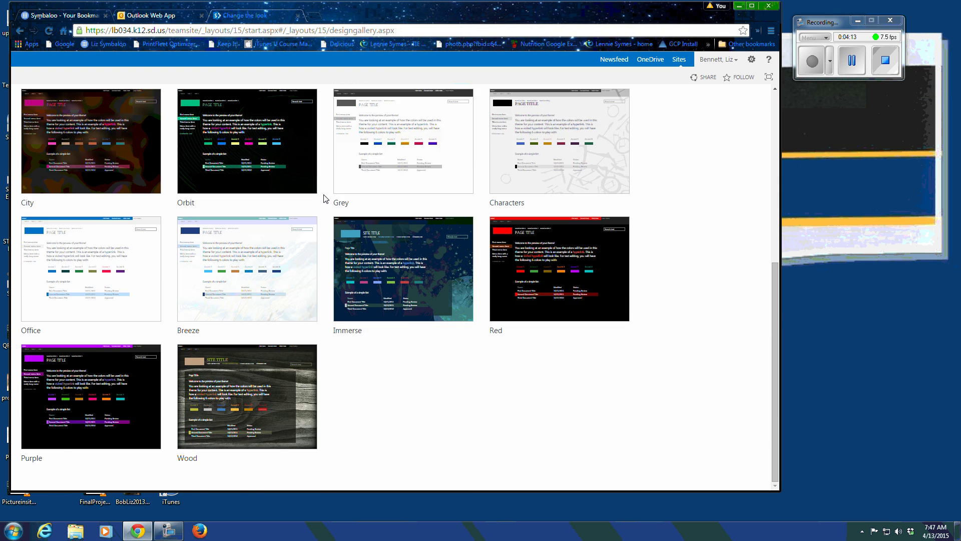
scroll(325, 197, up, 6)
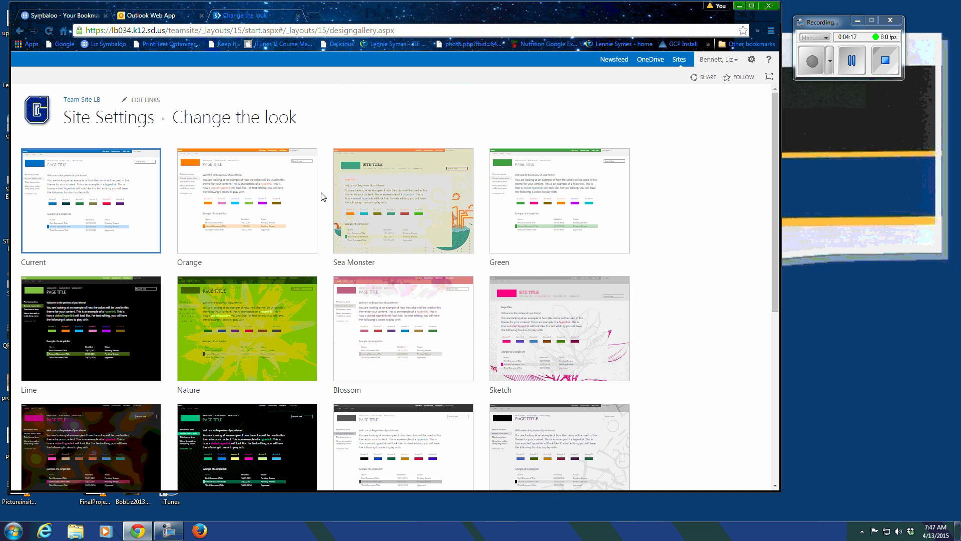
click(398, 296)
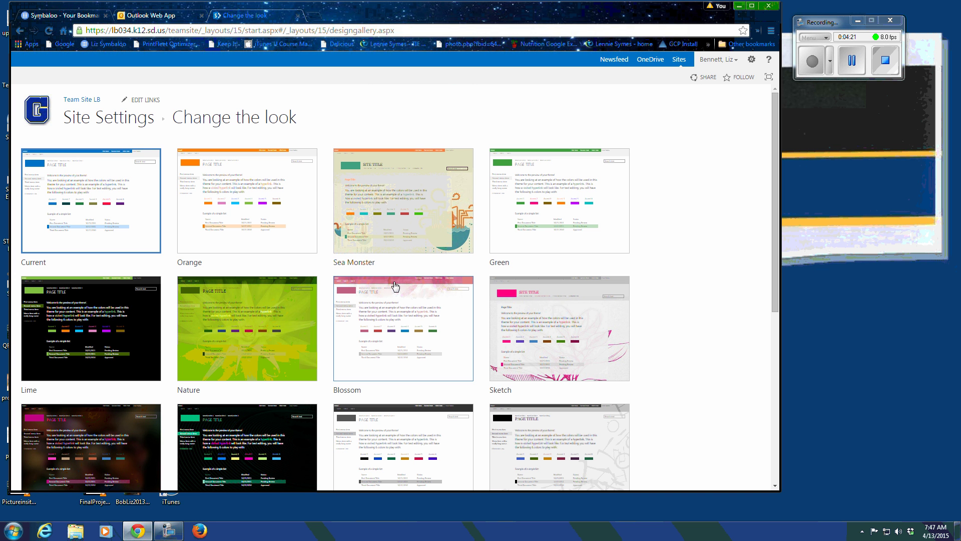
click(394, 284)
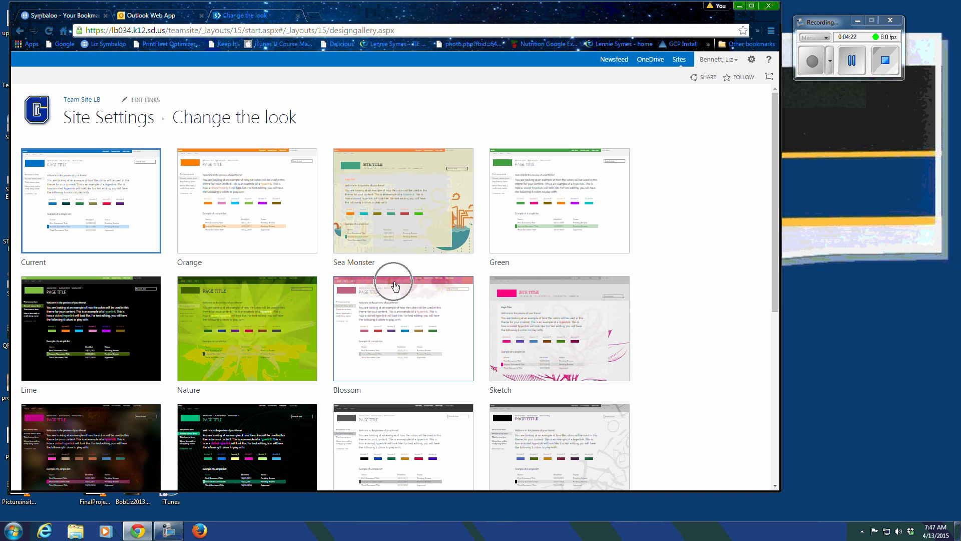
click(252, 292)
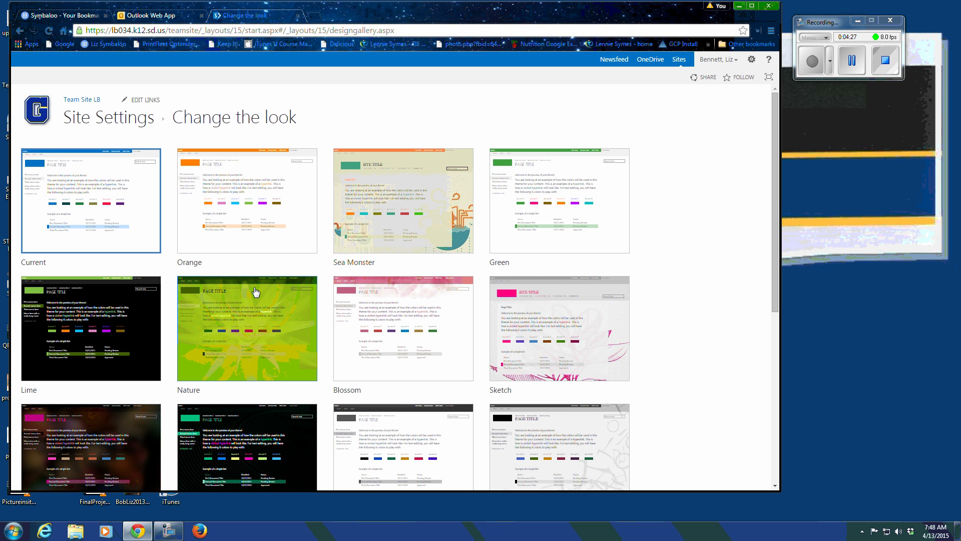
scroll(253, 292, down, 6)
click(316, 394)
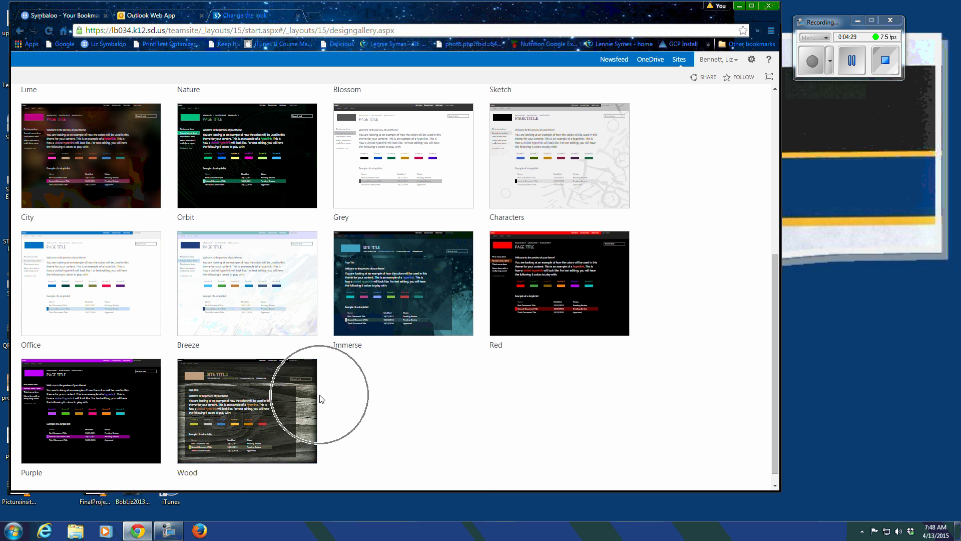
scroll(320, 369, up, 6)
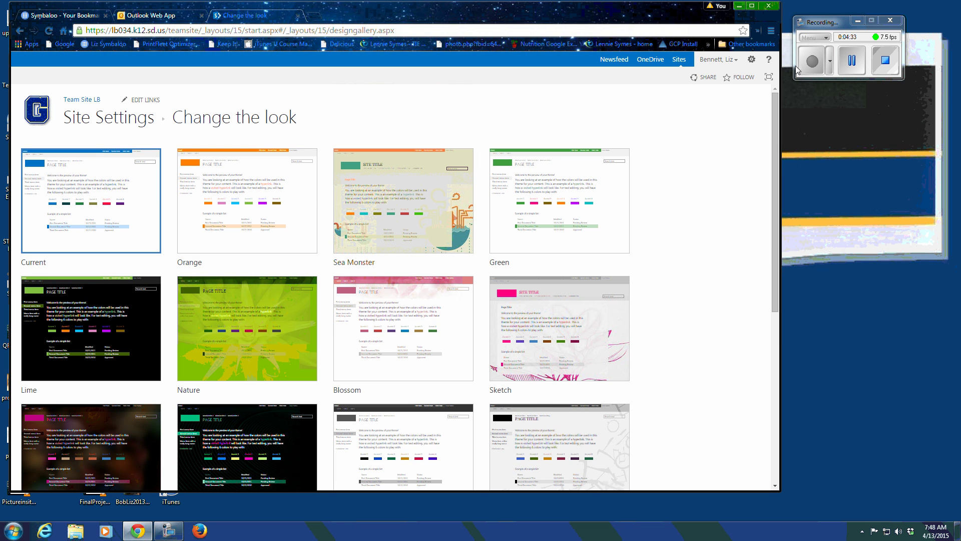
Step: Go to Site settings and open the Title, description, and logo page
click(751, 60)
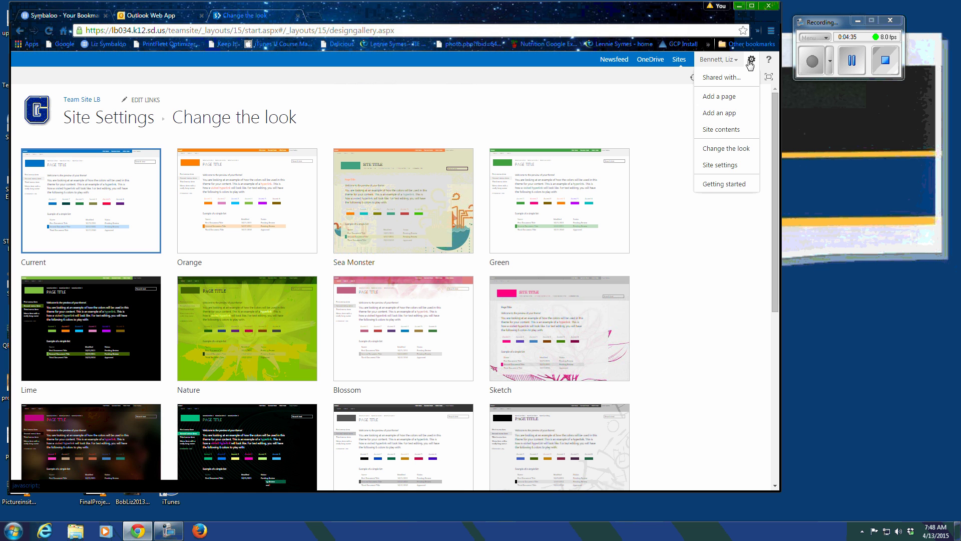
click(715, 168)
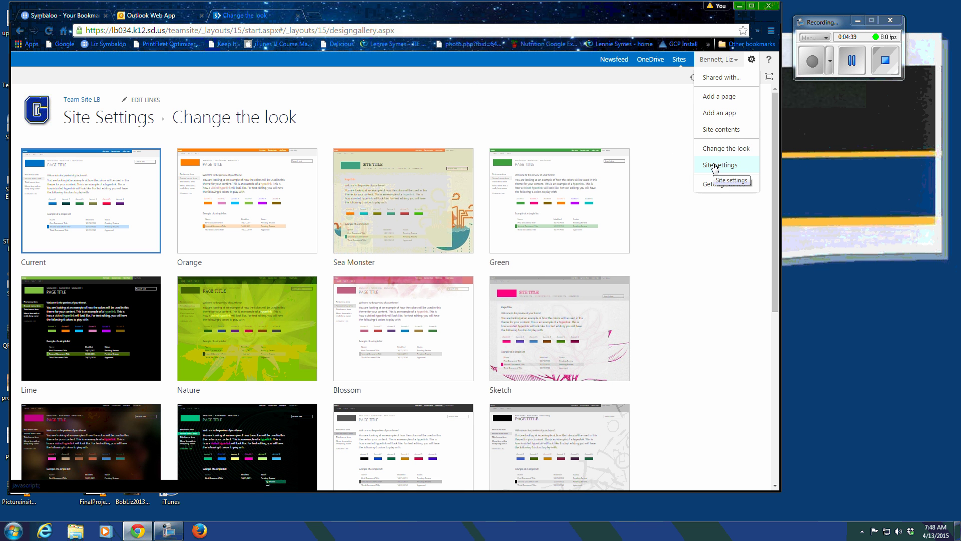
click(721, 131)
click(715, 166)
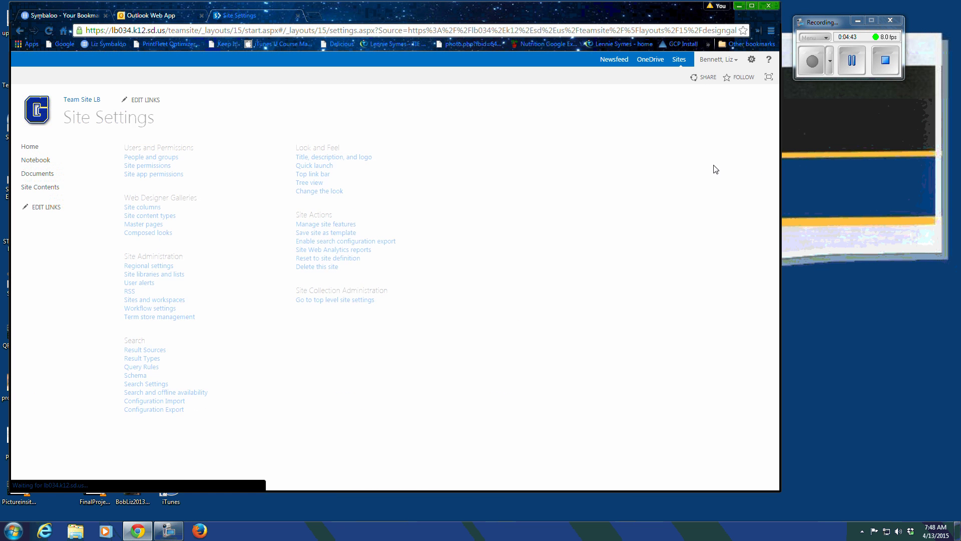
click(323, 157)
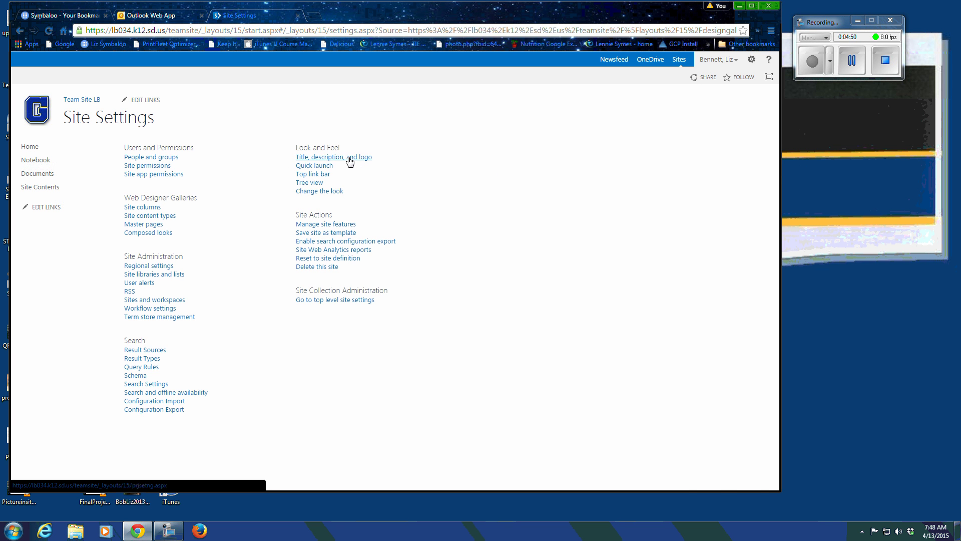
click(350, 159)
Step: Edit the site title, typing 'Senior Experi' and prefixing the user's first name
click(409, 168)
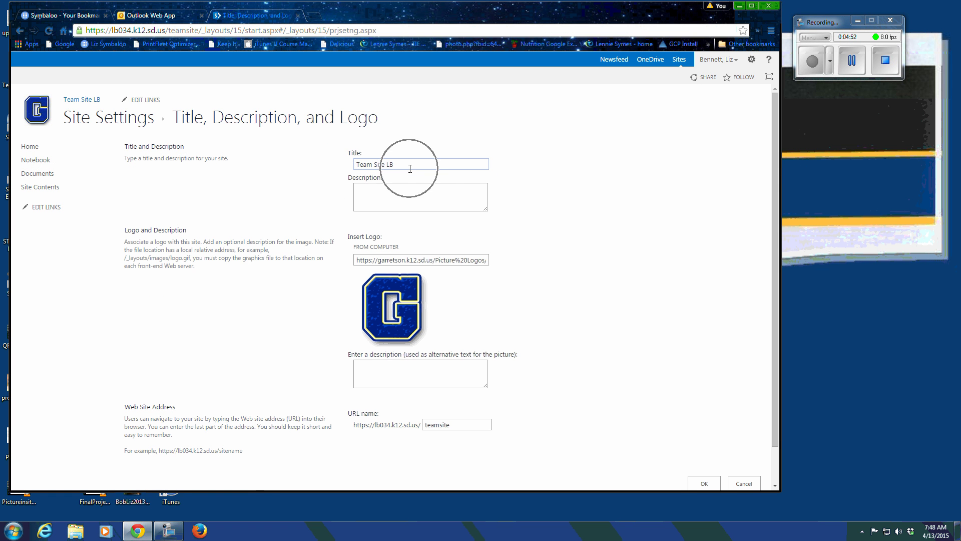
click(81, 99)
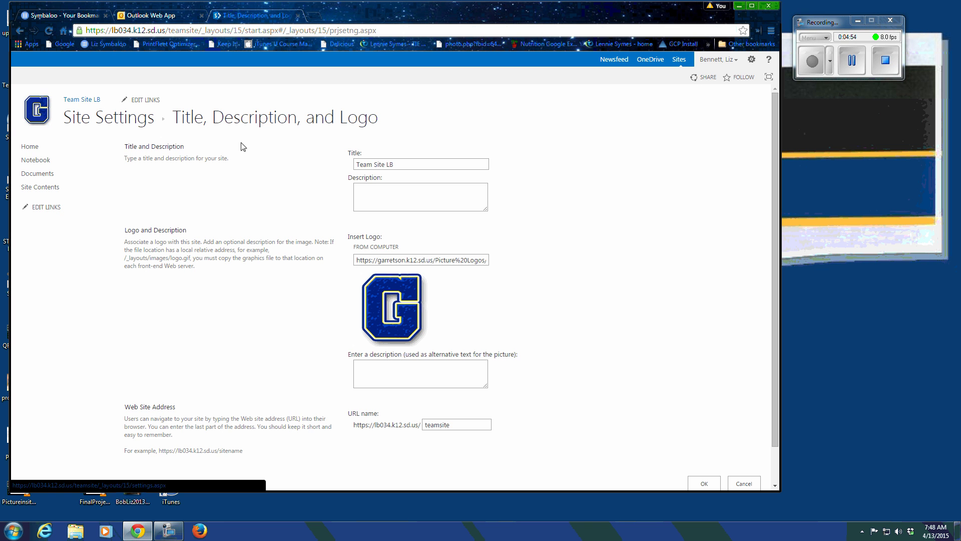
drag(395, 165, 342, 164)
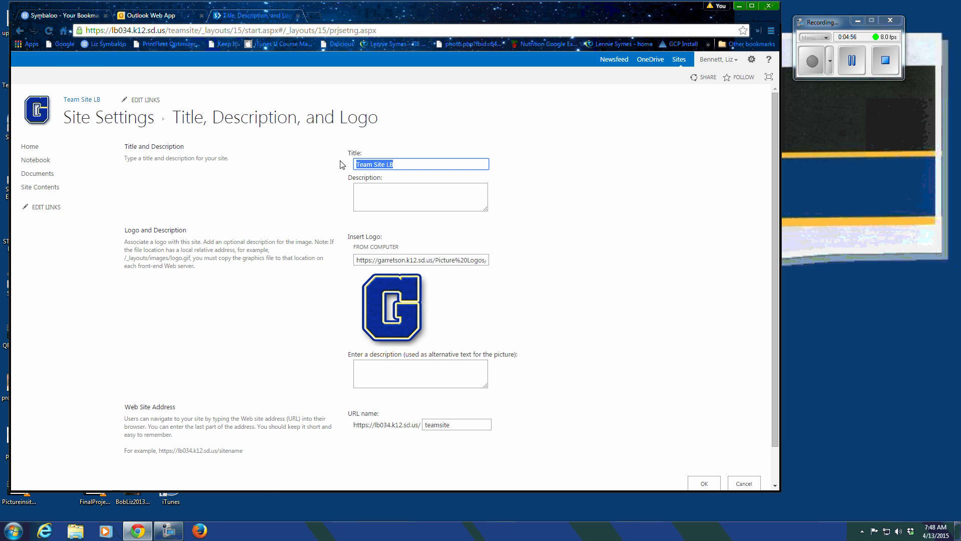
text(Senior Experience)
click(374, 190)
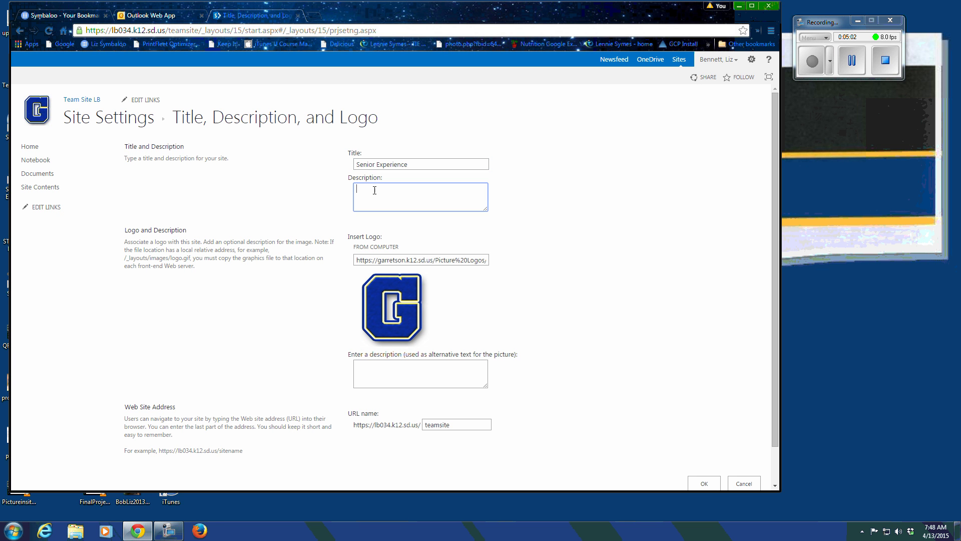
click(357, 166)
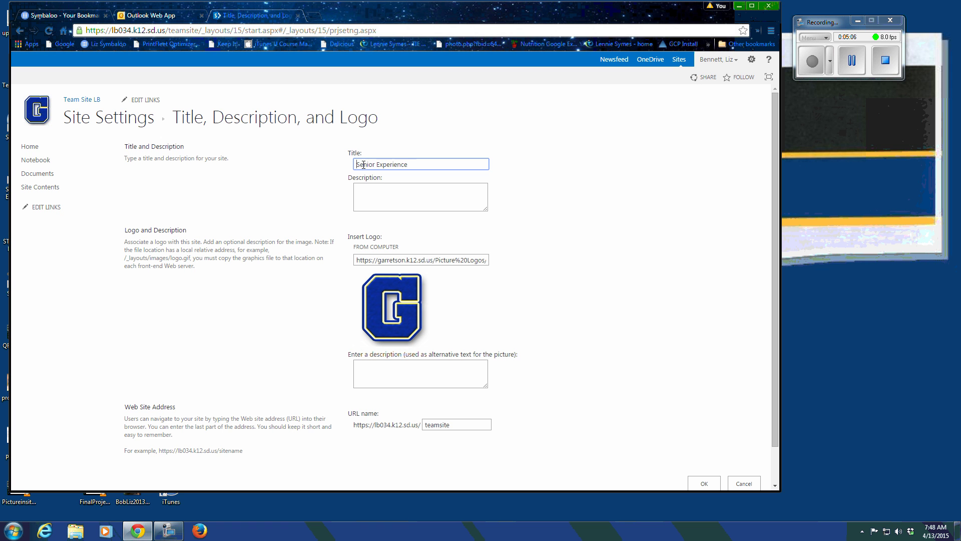
text(Liz's)
Step: Review the logo address, logo preview and URL name, then return to Site Settings
click(379, 258)
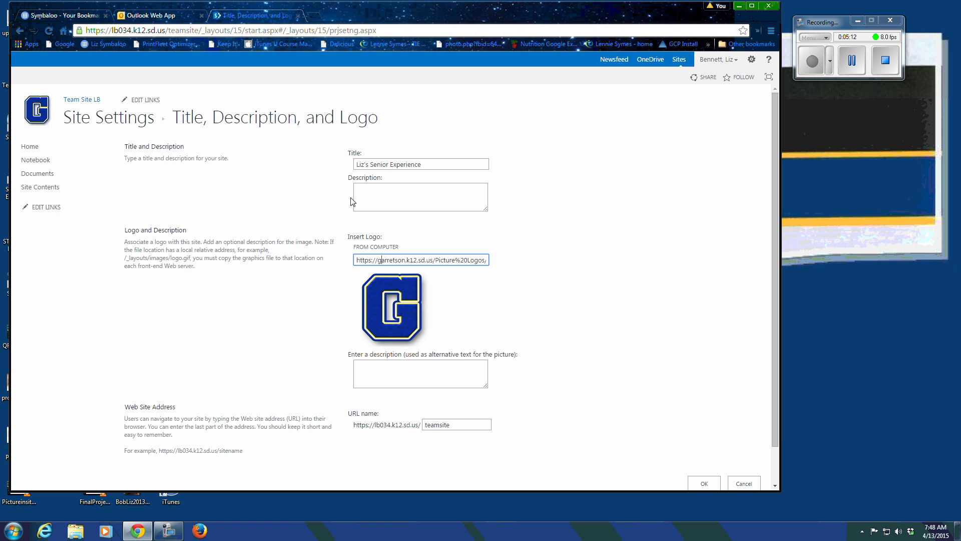
key(Right)
key(Right)
key(Right)
key(Right)
key(Right)
key(Right)
key(Right)
key(Right)
key(Right)
key(Right)
key(Right)
key(Right)
key(Right)
key(Right)
key(Right)
key(Right)
key(Right)
key(Right)
key(Right)
key(Right)
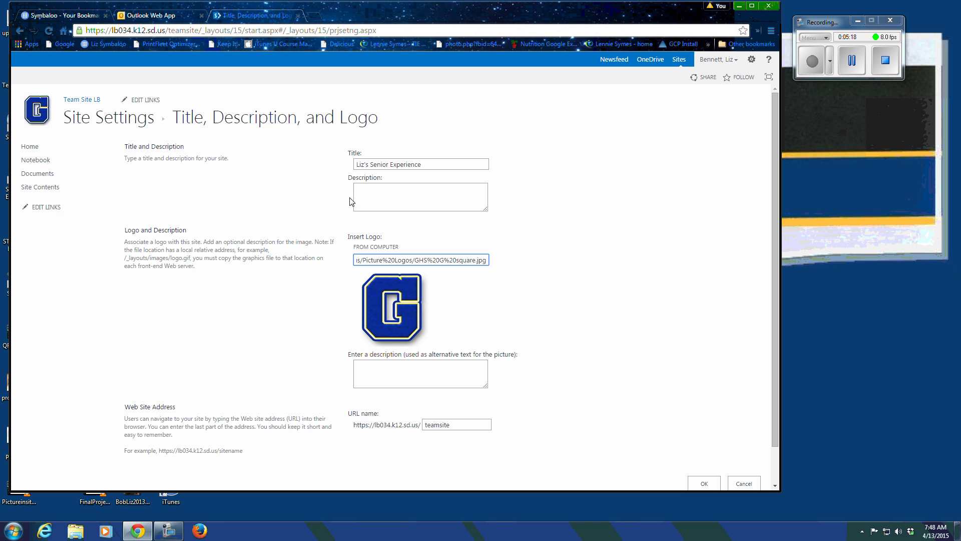
click(417, 312)
click(463, 427)
click(21, 32)
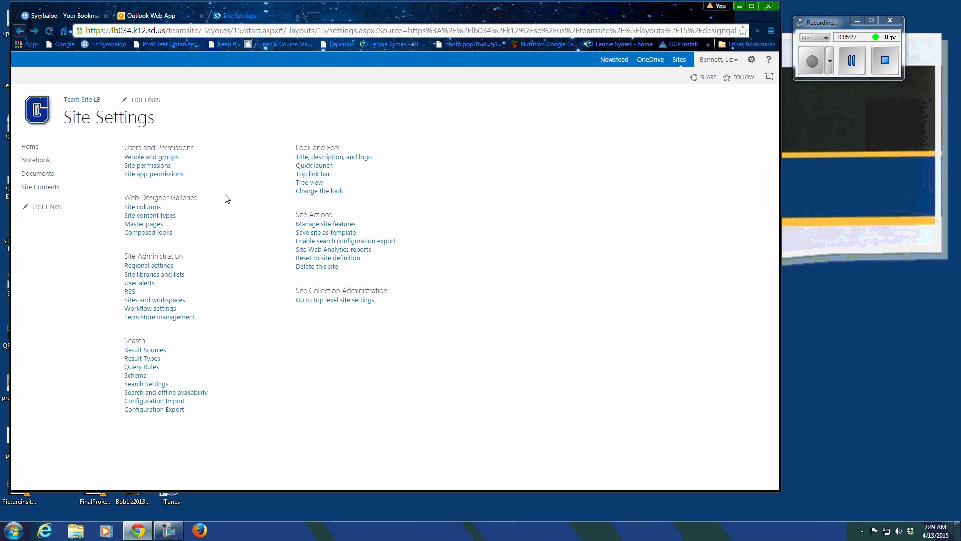
click(325, 166)
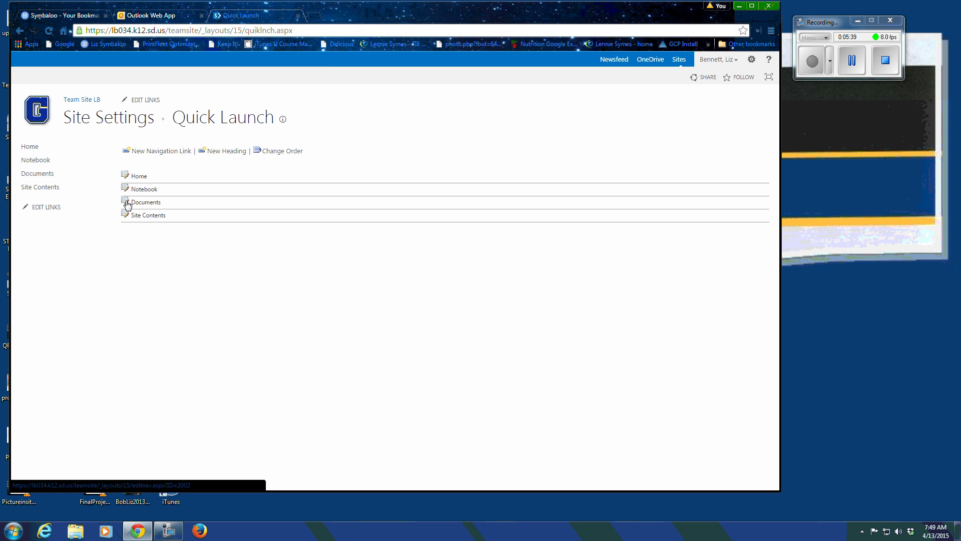
click(157, 156)
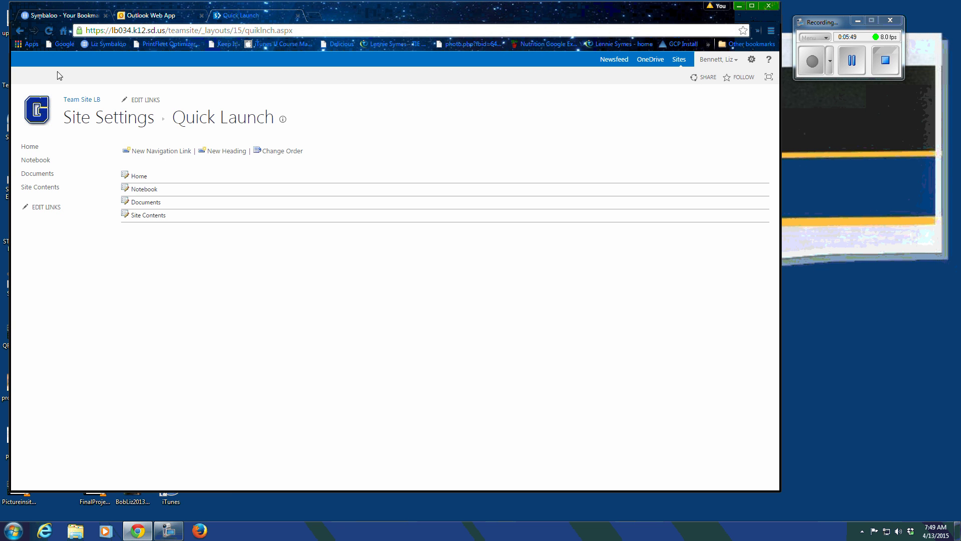
click(26, 36)
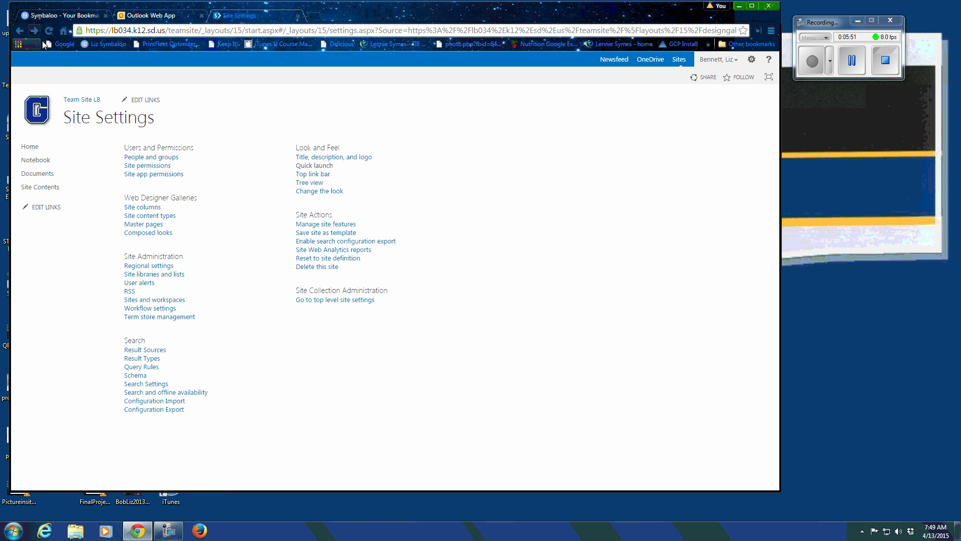
Step: View the Top Link Bar links (only Team Site LB), return to Site Settings, and open the gear menu
click(319, 176)
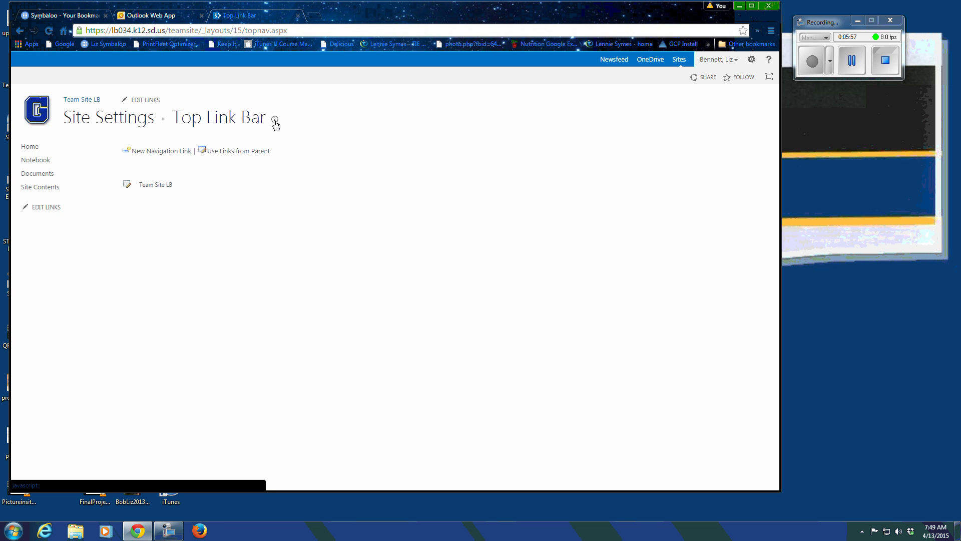
click(204, 159)
click(203, 159)
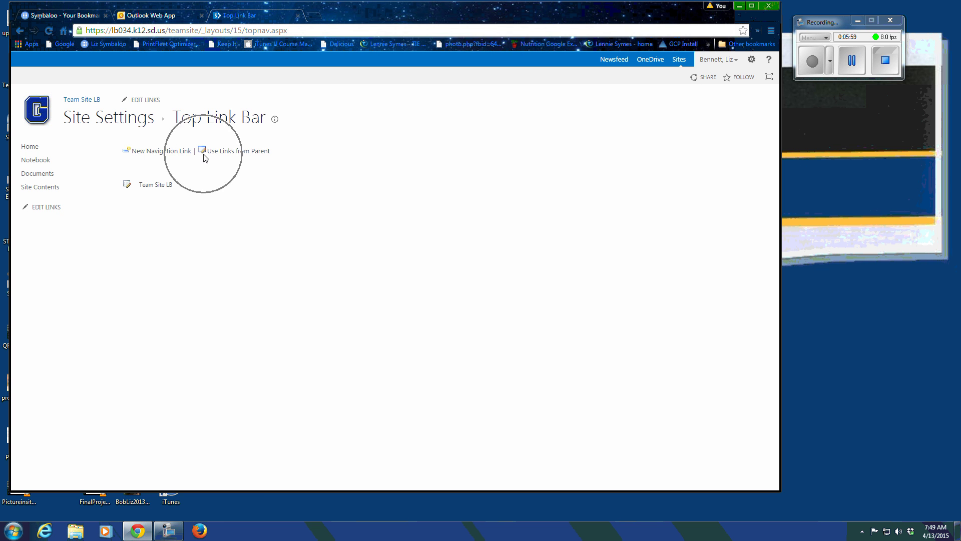
click(142, 155)
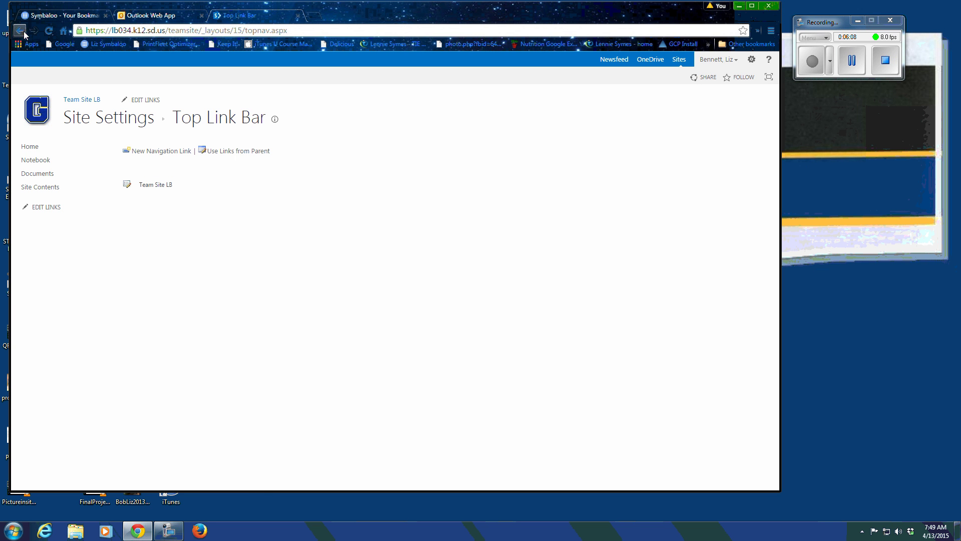
click(24, 33)
click(752, 60)
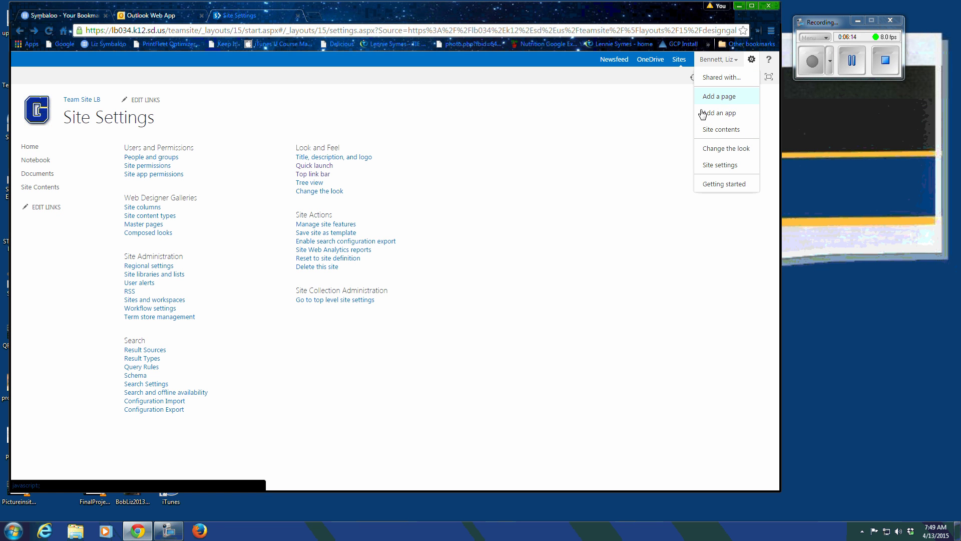
Step: View the Site contents page, then open Getting started from the settings gear menu
click(721, 130)
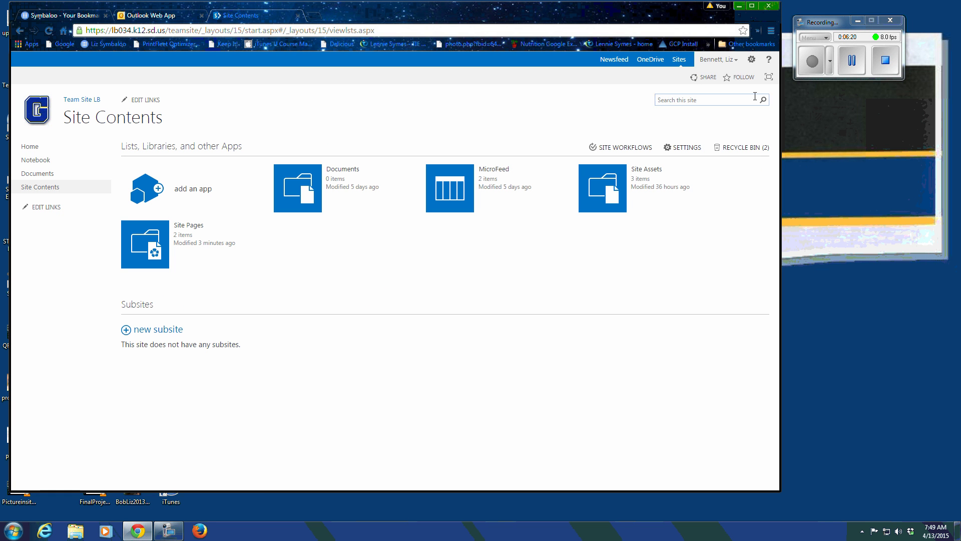
click(754, 60)
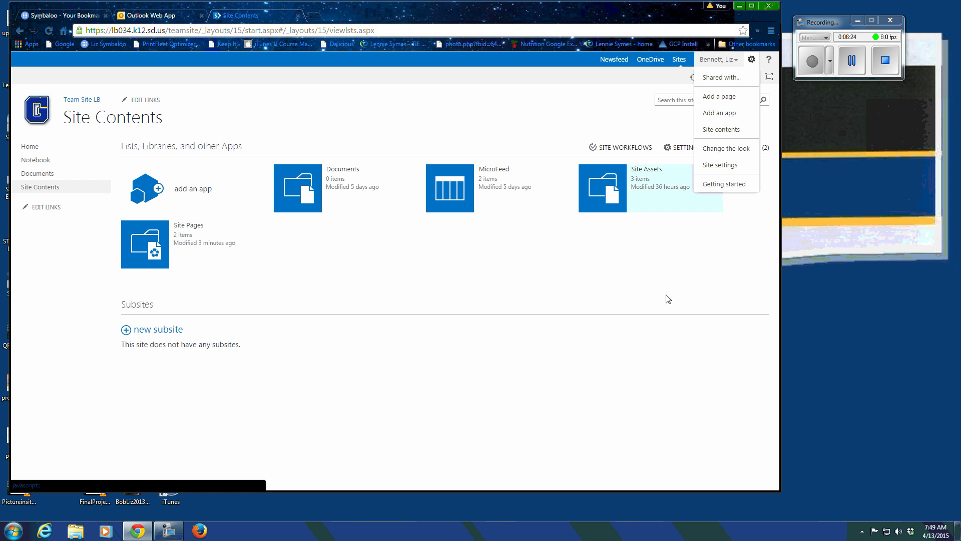
click(717, 185)
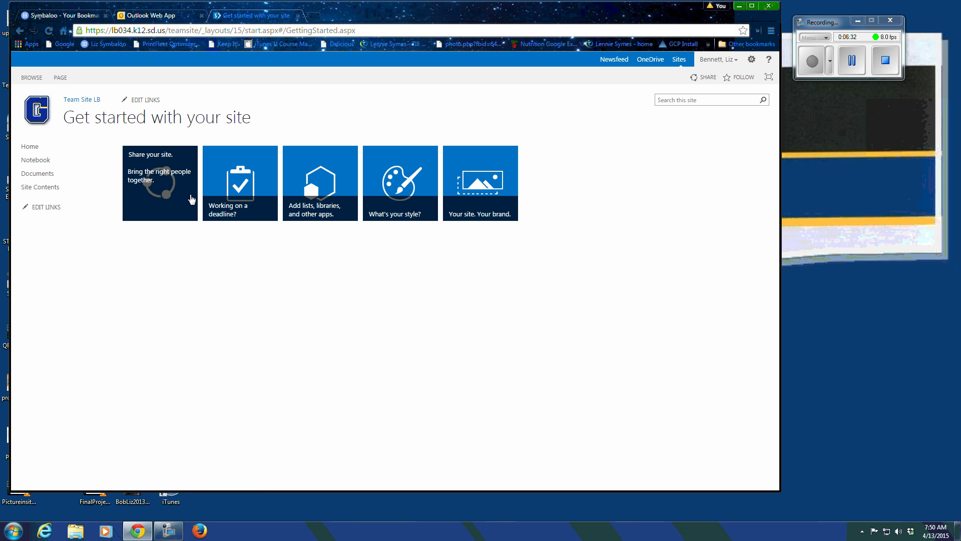
mouse_move(473, 217)
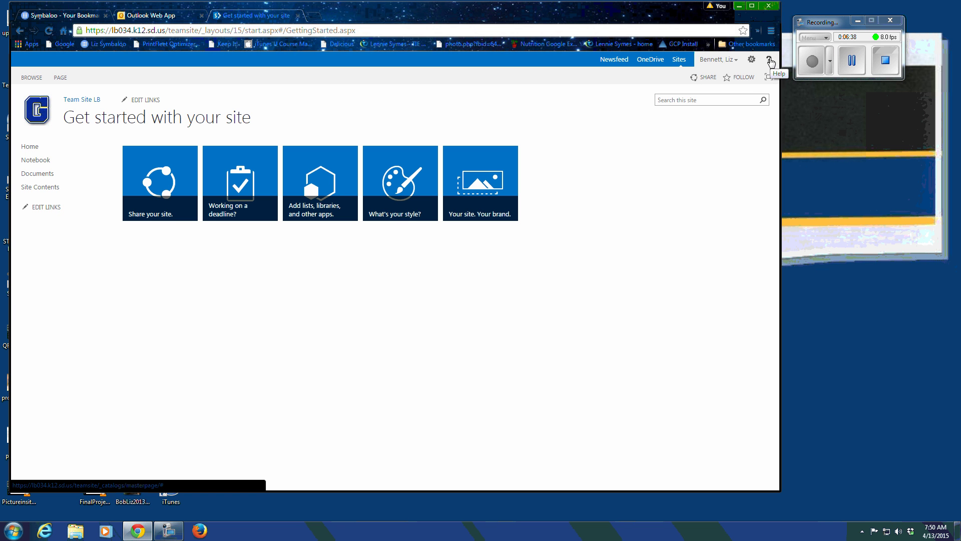
click(770, 61)
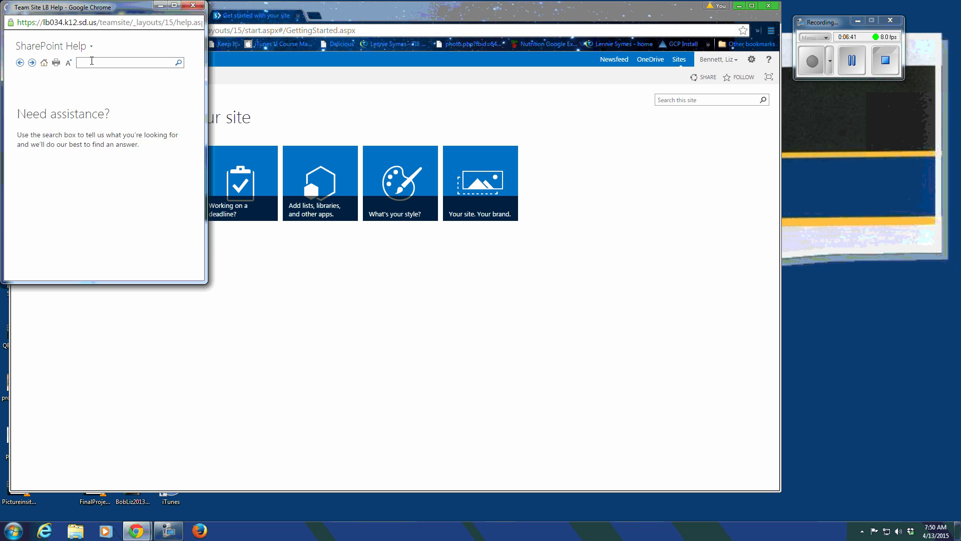
click(48, 65)
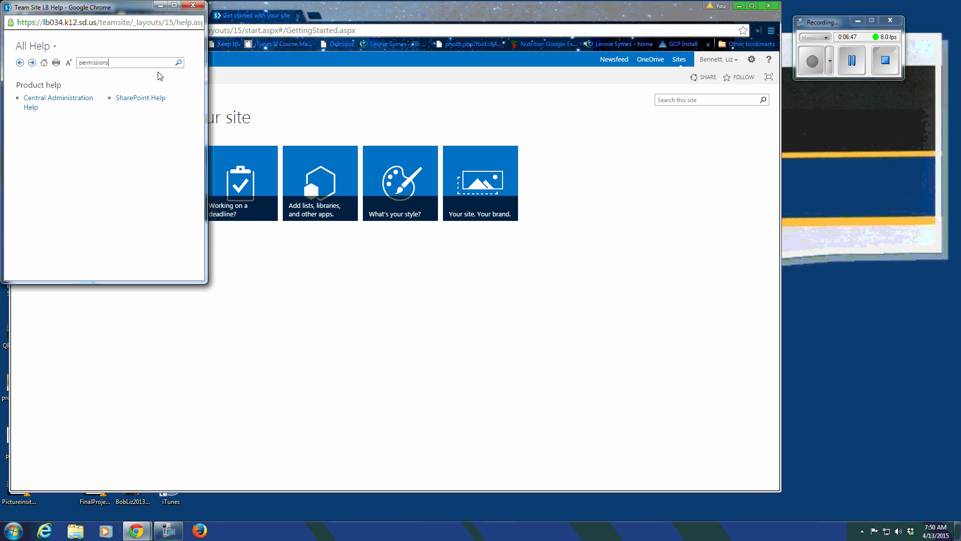
click(178, 63)
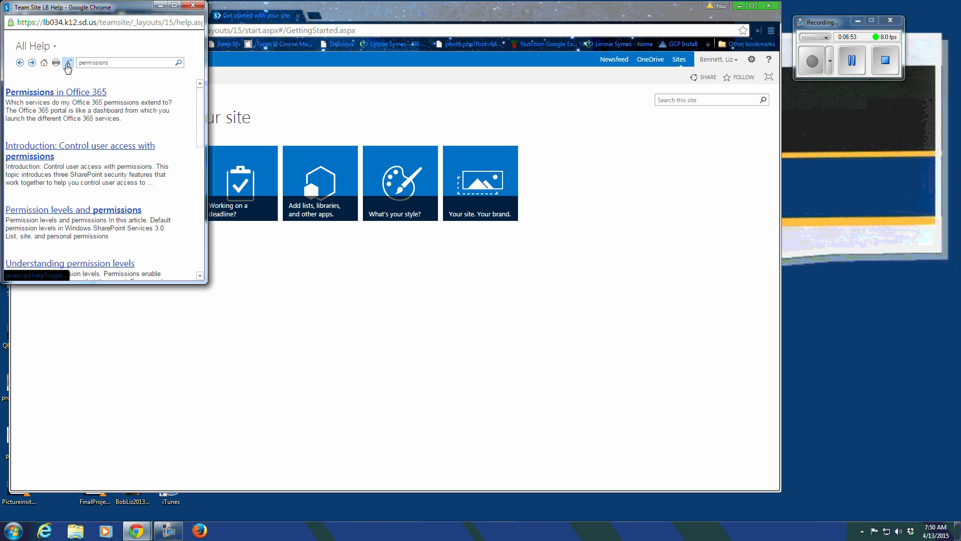
click(192, 6)
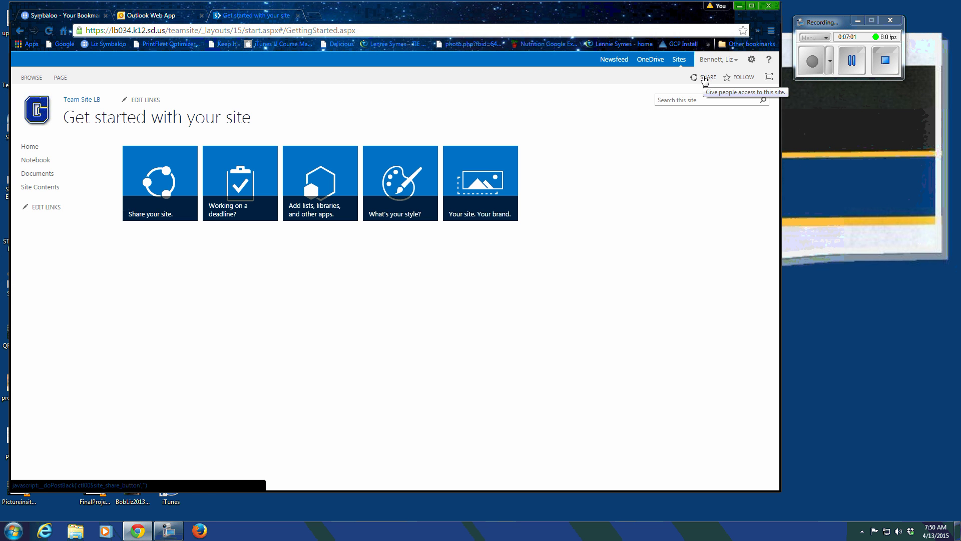
click(705, 78)
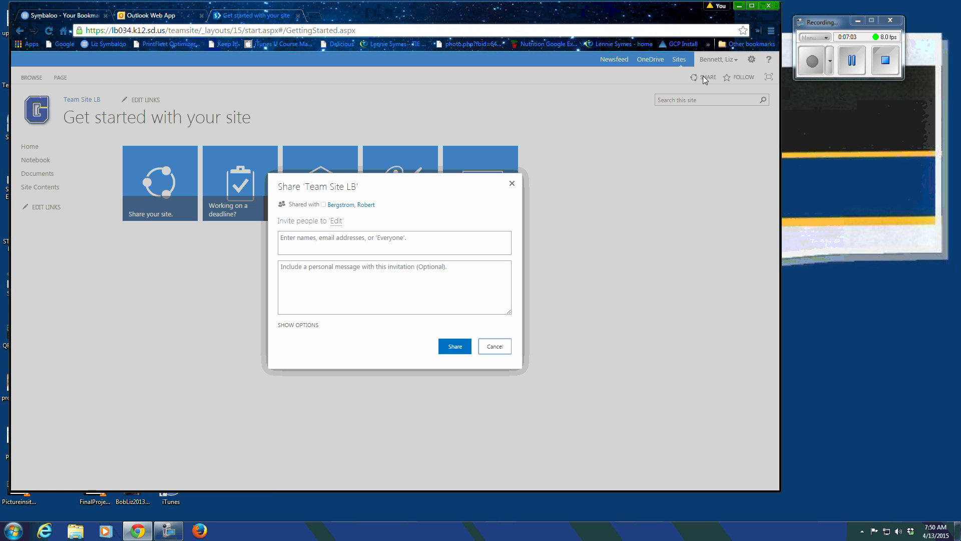
click(303, 247)
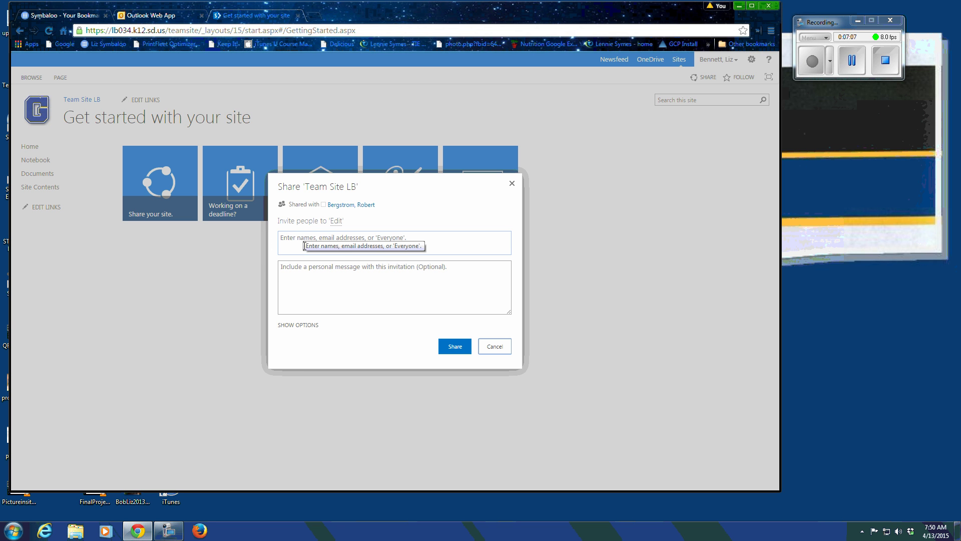
click(304, 246)
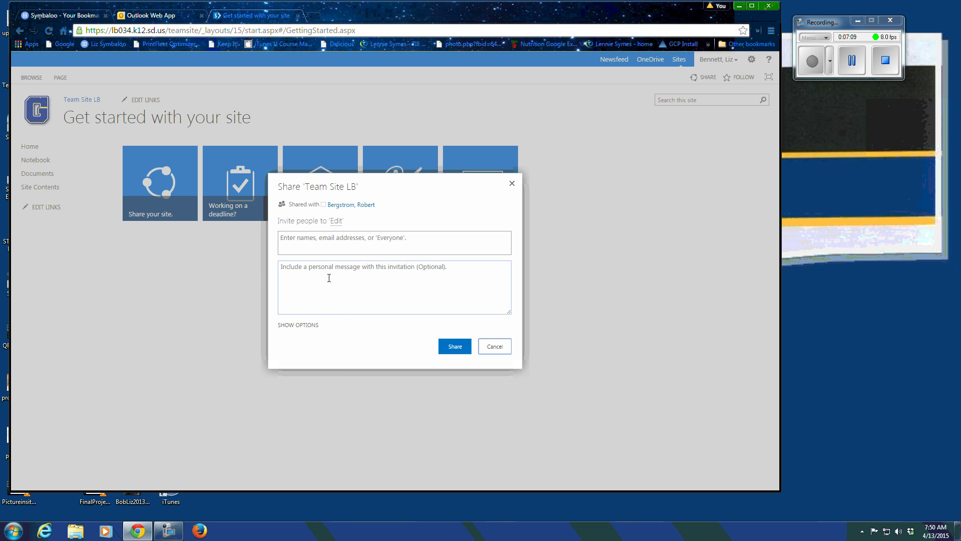
click(512, 188)
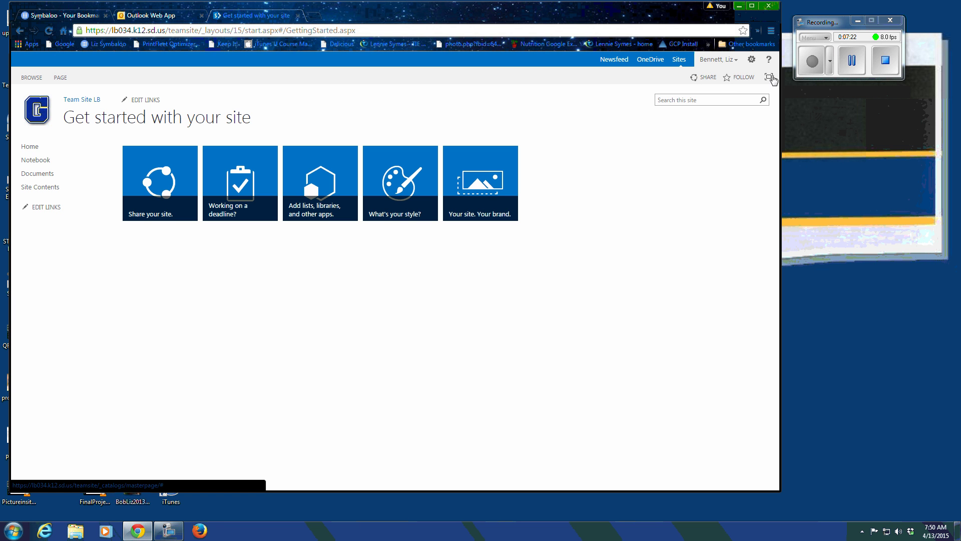
click(769, 78)
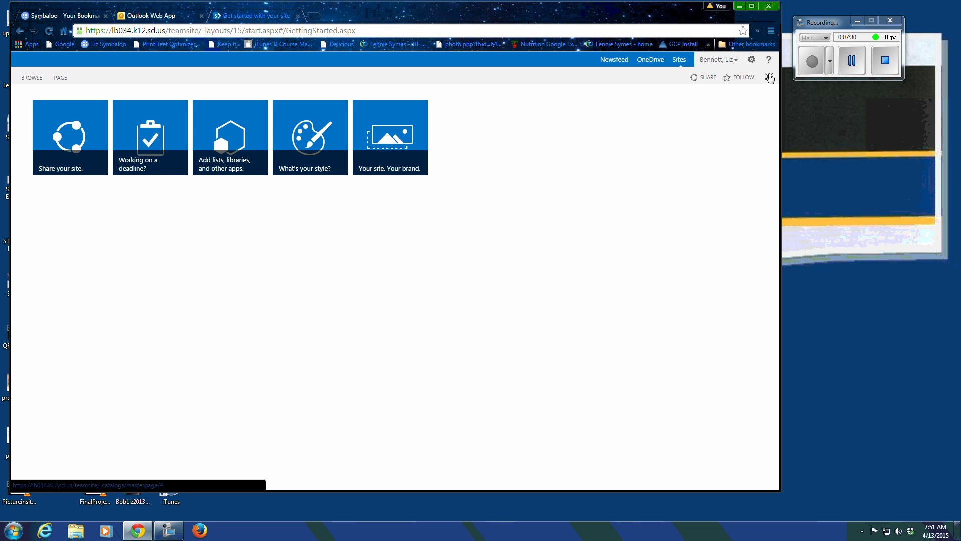
click(769, 78)
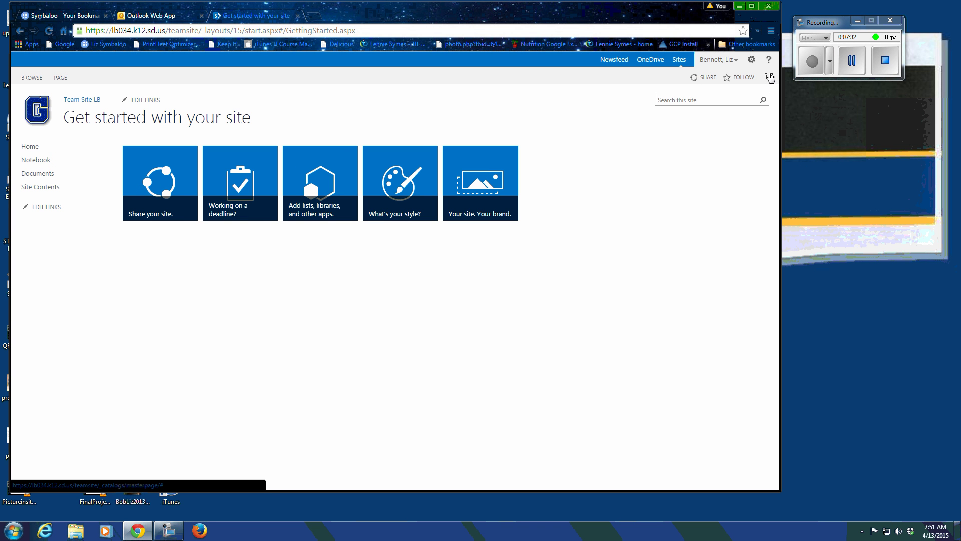